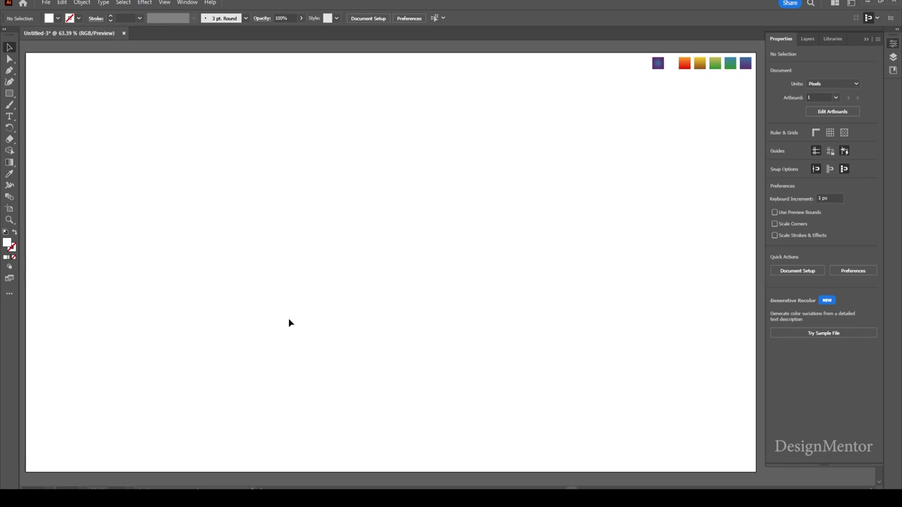
Sample the purple square at the artboard's top-right as the fill colour.
key("i")
left_click(657, 63)
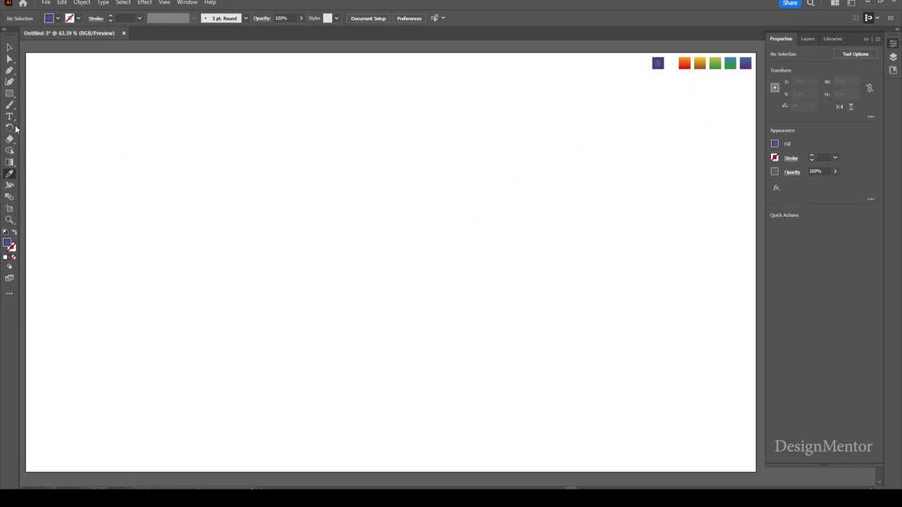
left_click(10, 96)
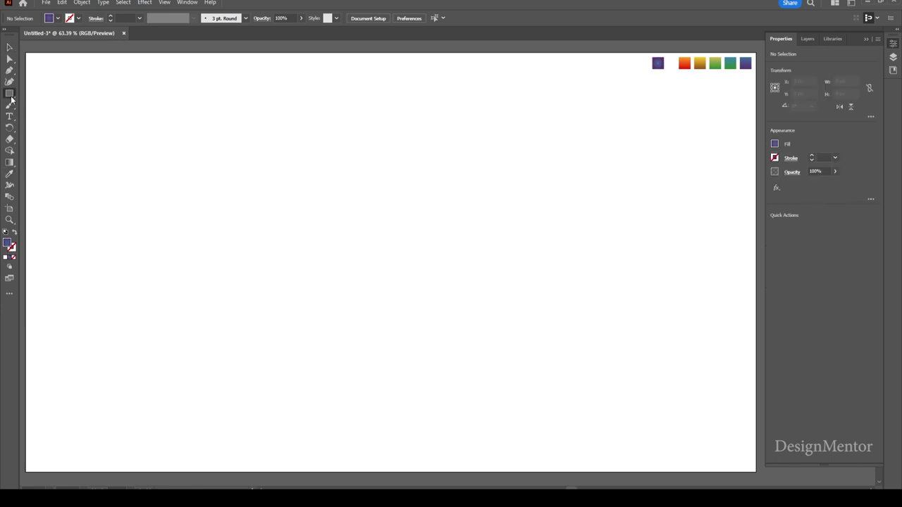
Draw a 1920×1080 px rectangle centred horizontally and vertically on the artboard.
left_click(178, 218)
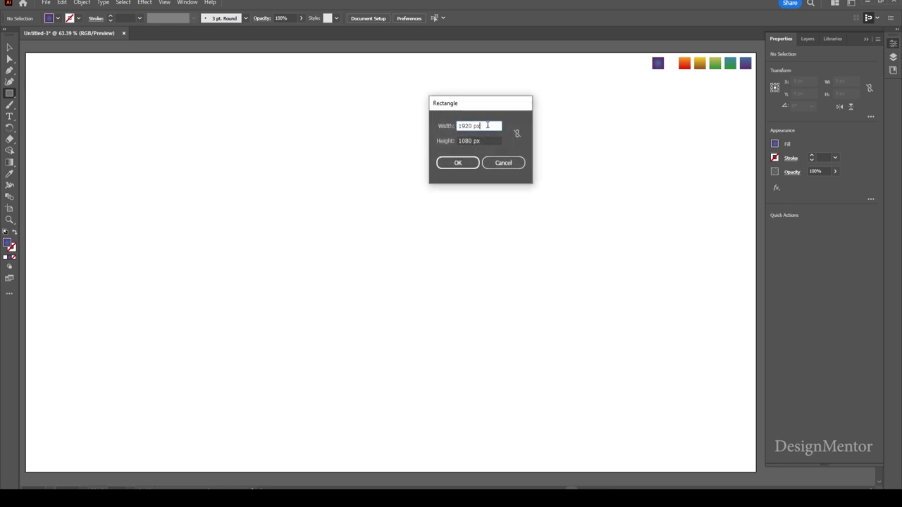
key("Tab")
left_click(454, 163)
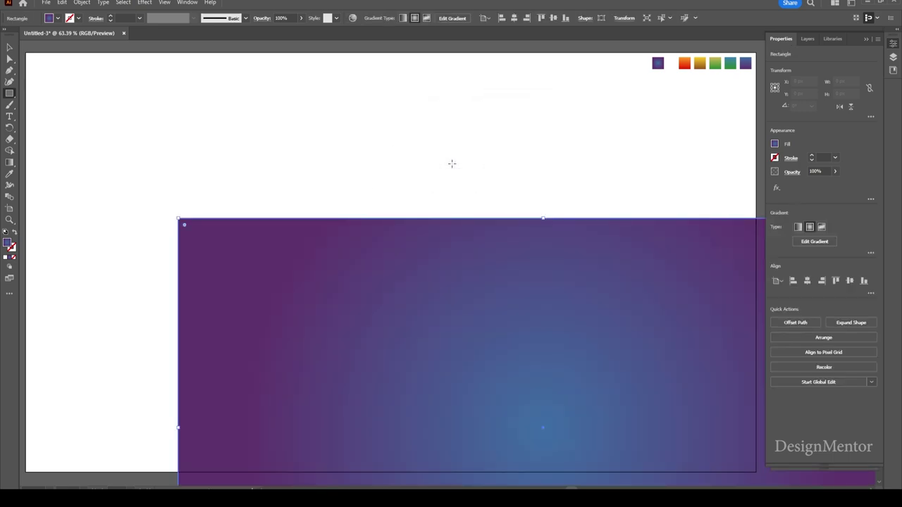
left_click(807, 281)
left_click(850, 280)
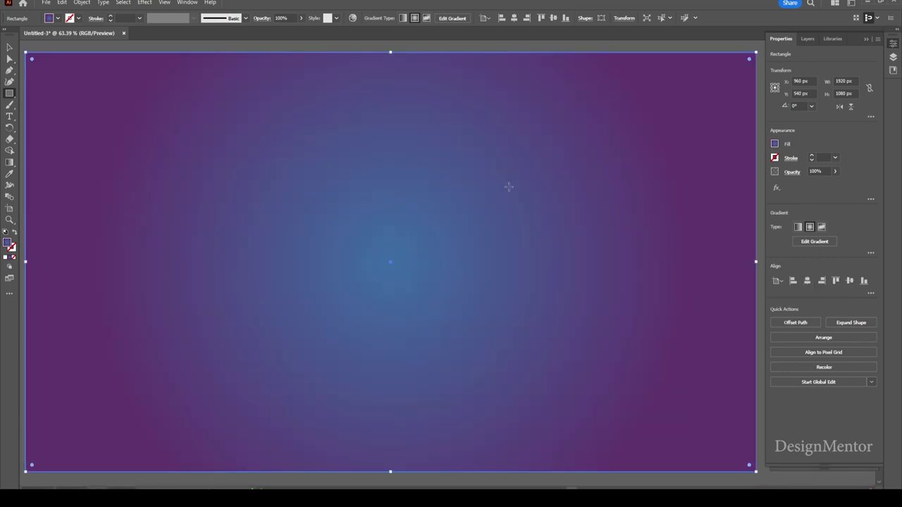
Send the background rectangle behind all other artwork and lock it.
key("v")
right_click(484, 190)
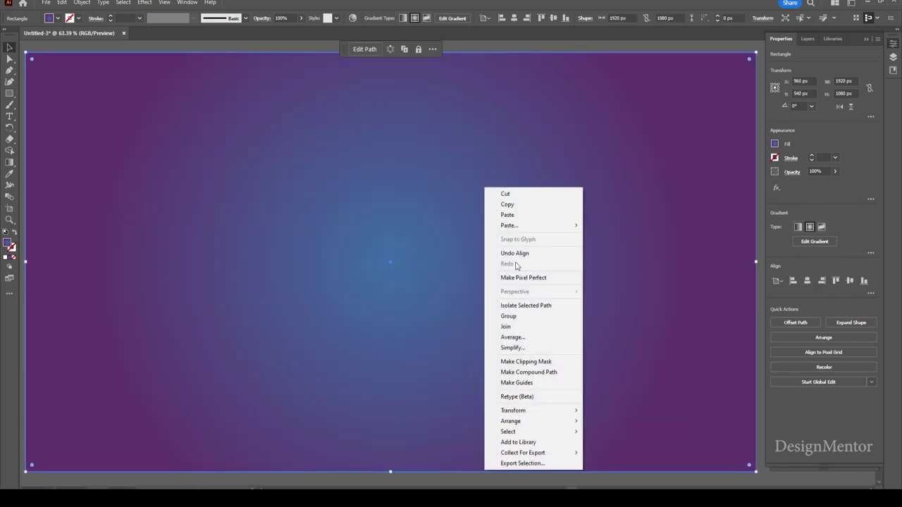
mouse_move(511, 421)
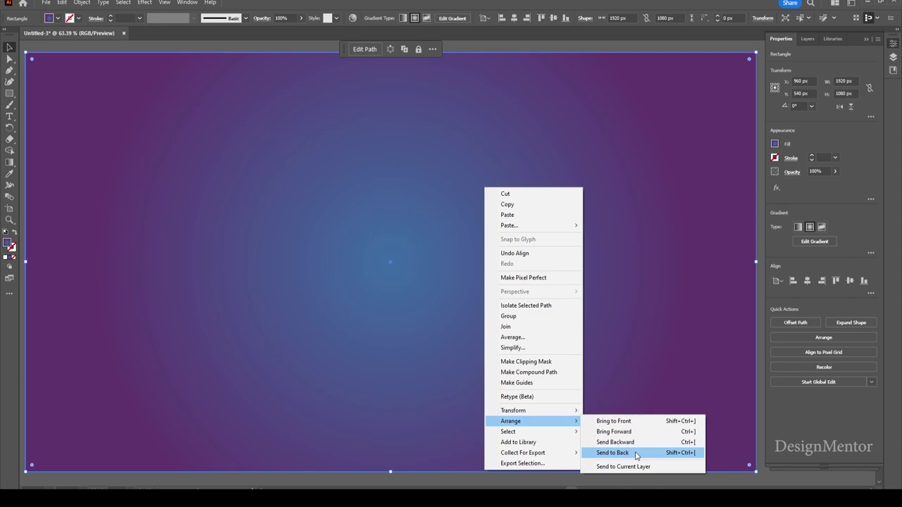
left_click(634, 453)
left_click(82, 3)
mouse_move(93, 80)
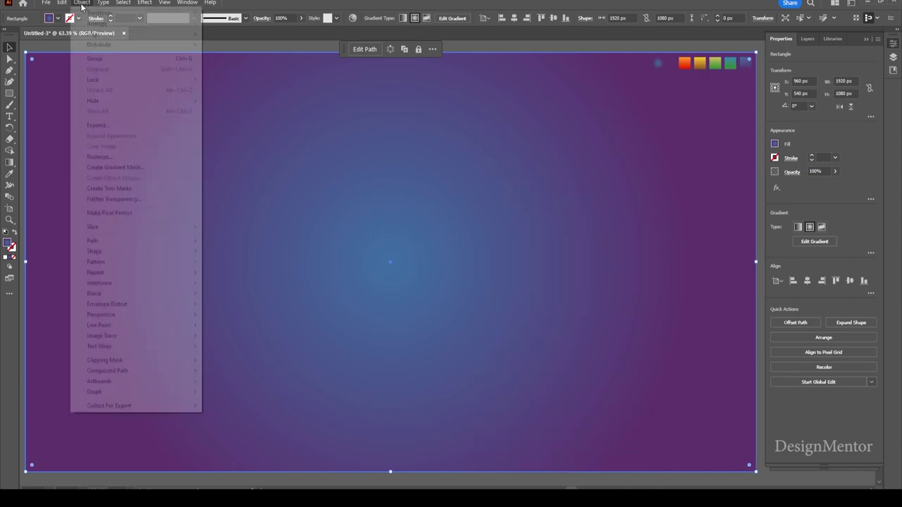
left_click(243, 81)
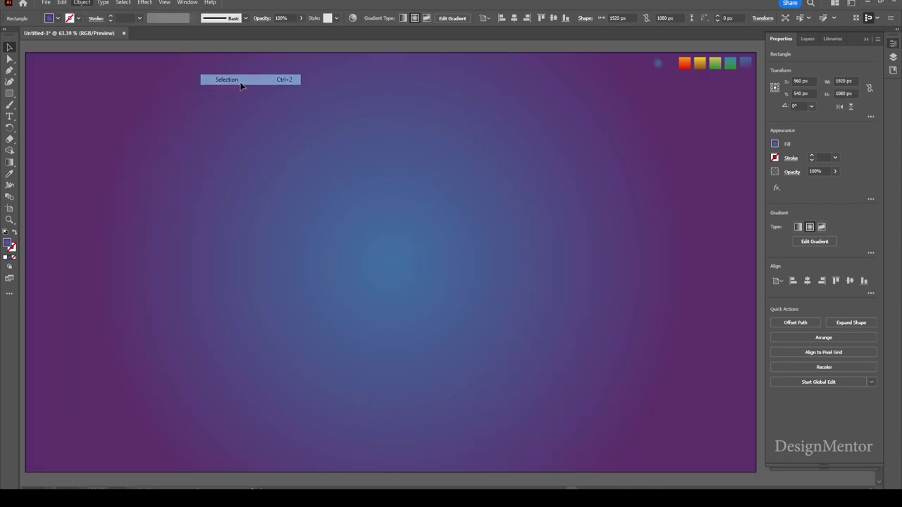
left_click(9, 117)
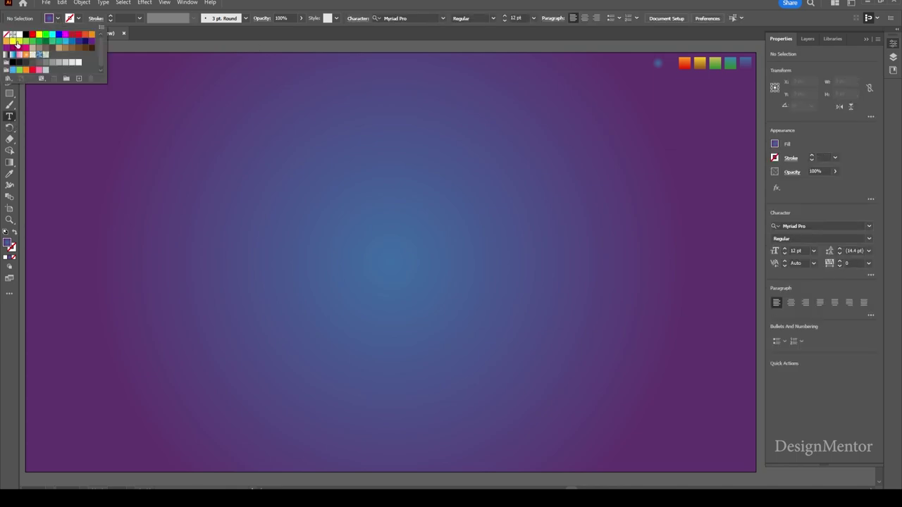
Set the text to white Gilroy-ExtraBold at 800 pt.
left_click(20, 35)
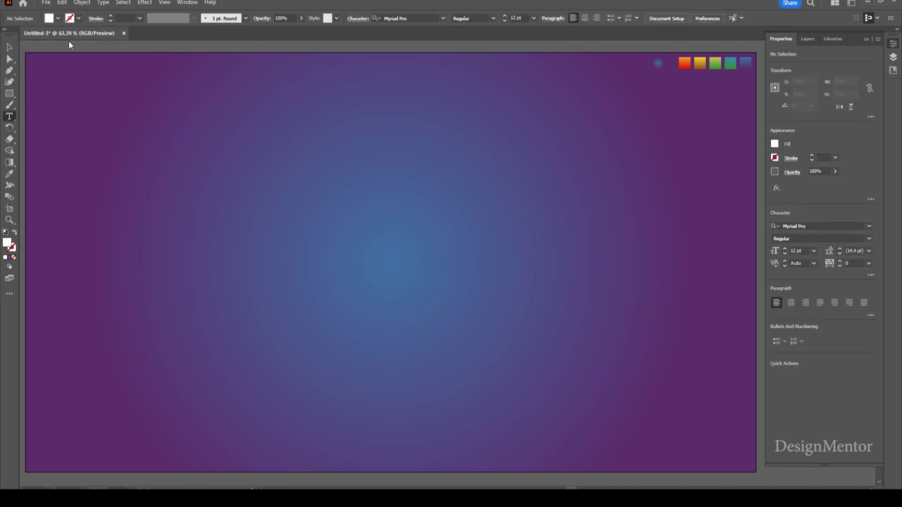
left_click(416, 17)
type("gi")
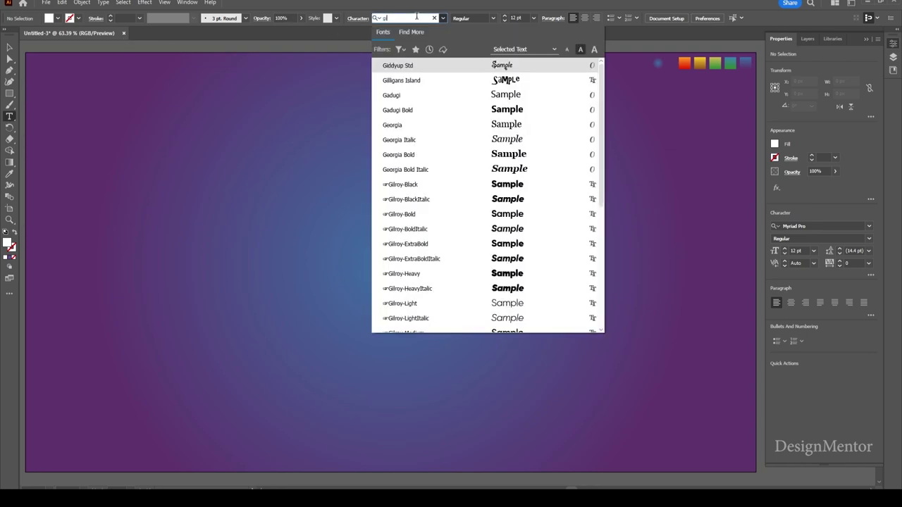
type("l")
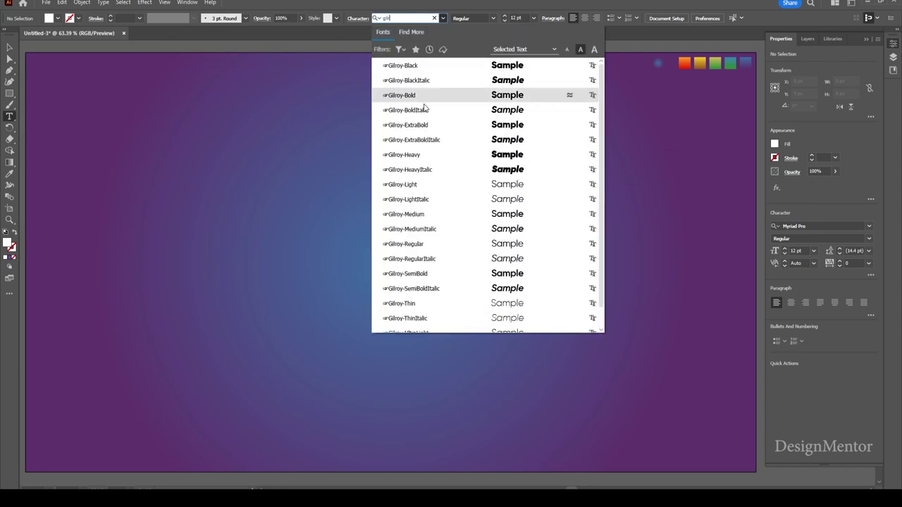
left_click(412, 125)
left_click(520, 18)
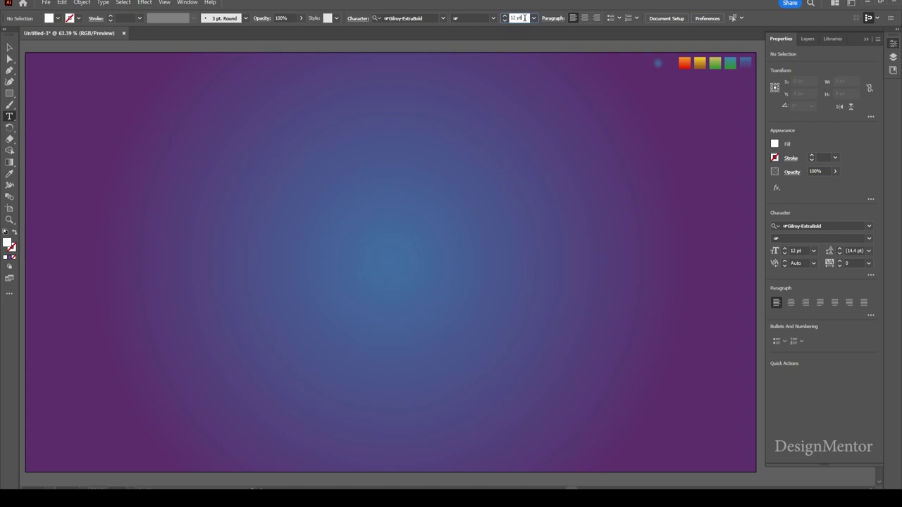
type("800")
key("Return")
Type PRIDE in white on the artboard and move it lower and left.
left_click(38, 265)
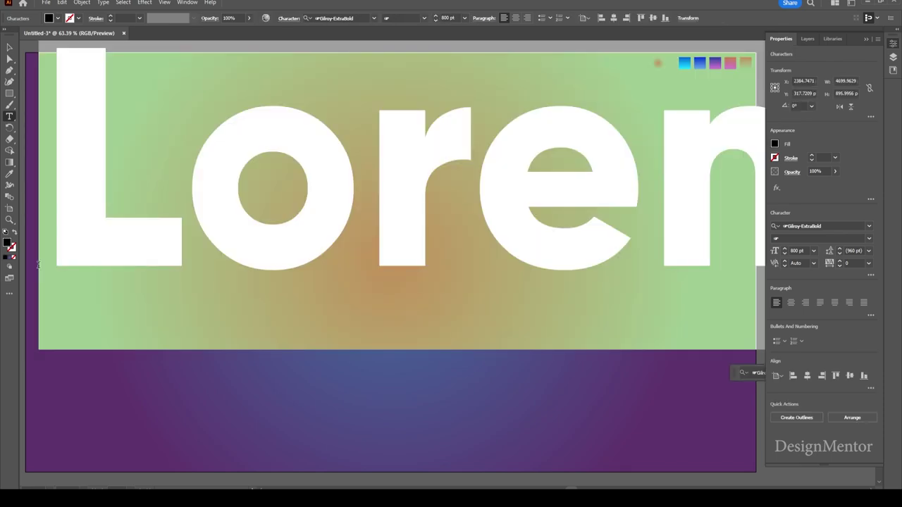
left_click(57, 18)
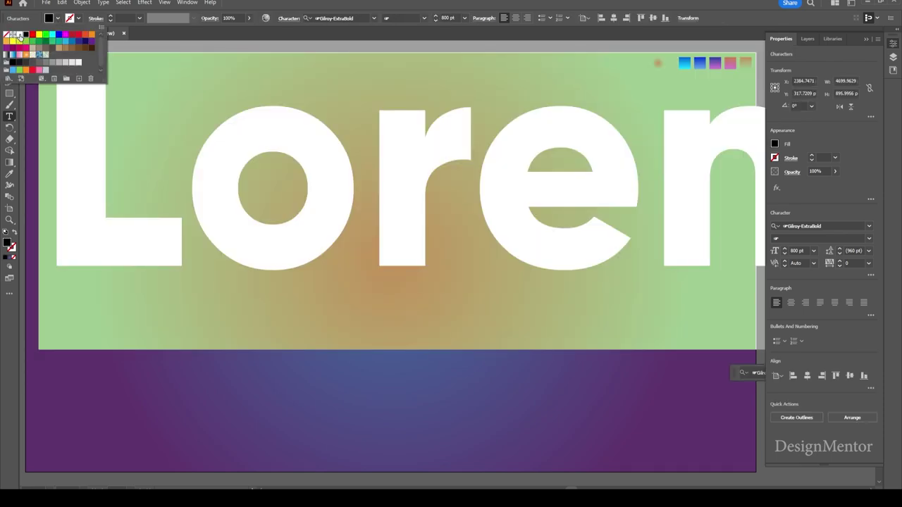
left_click(18, 34)
key("Escape")
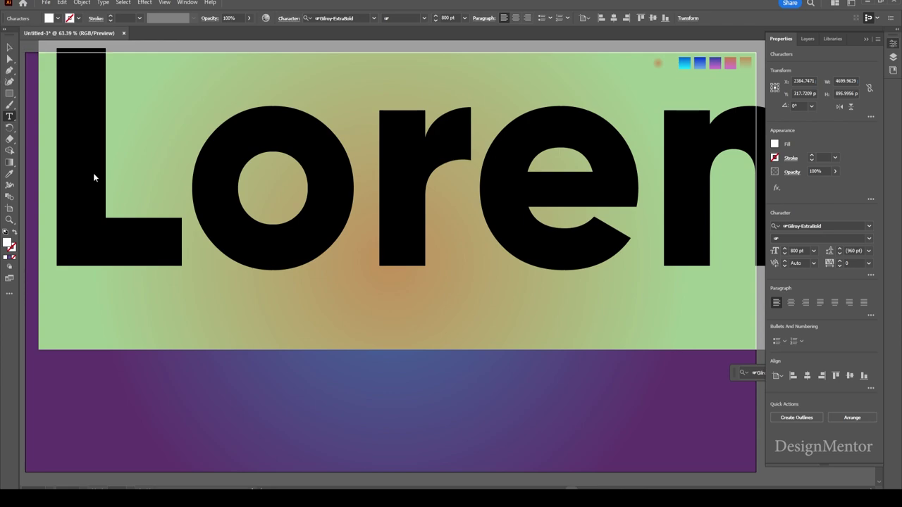
type("PRI")
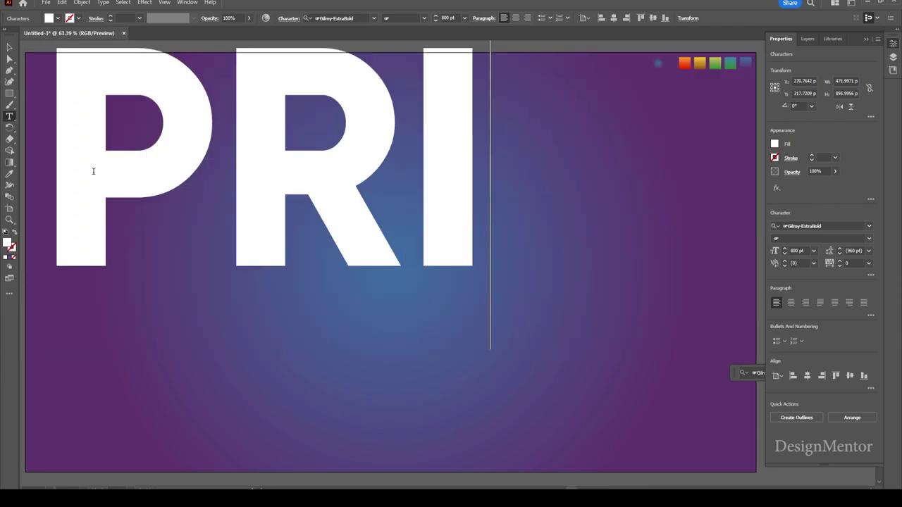
type("DE")
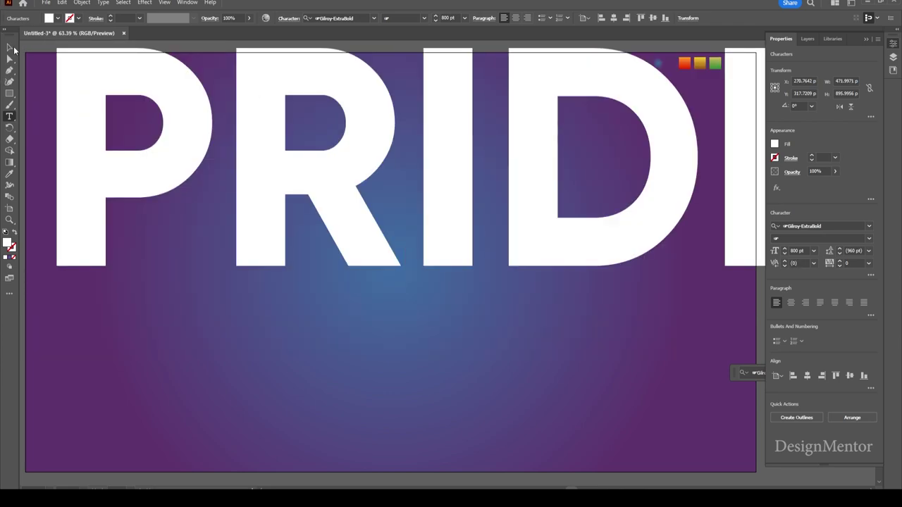
left_click(13, 48)
left_click_drag(276, 221, 256, 294)
right_click(255, 283)
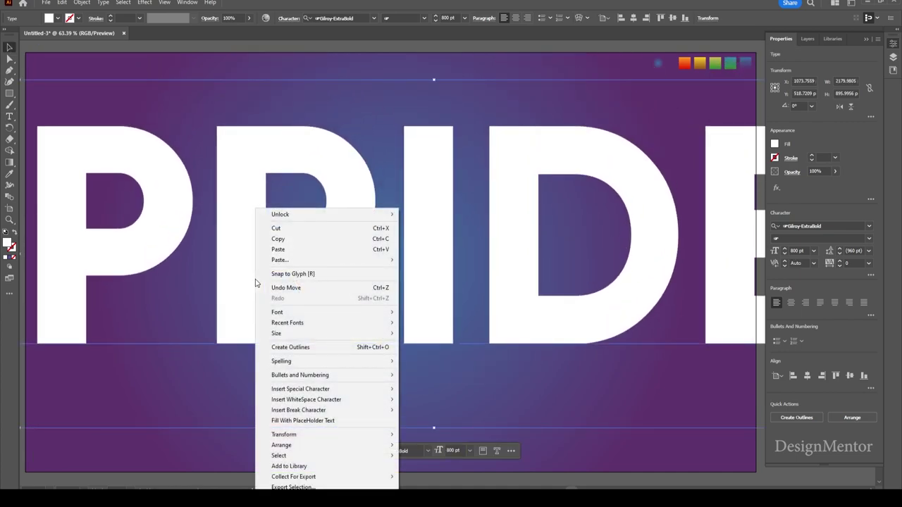
Convert PRIDE to outlines and ungroup it into separate letters.
left_click(288, 346)
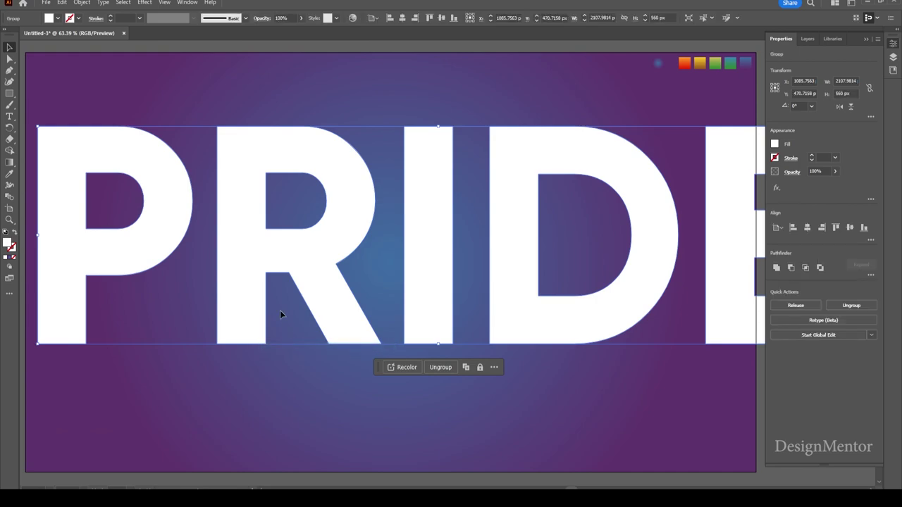
right_click(248, 247)
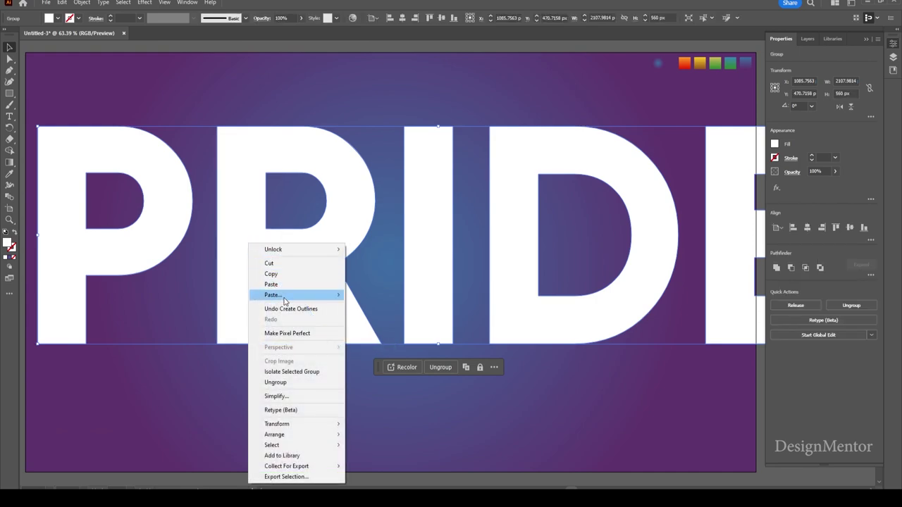
left_click(278, 382)
left_click(374, 383)
Stagger the letters: lower the R, I and D, and move the E left.
left_click(247, 261)
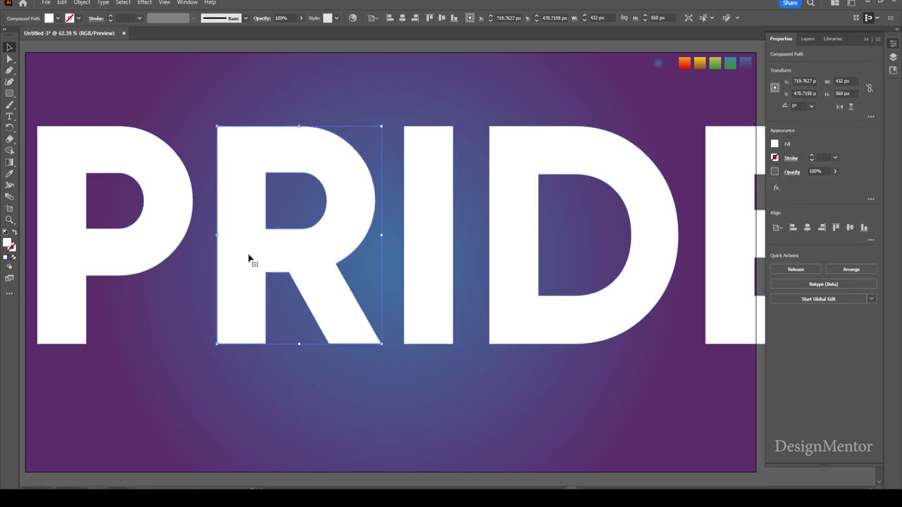
left_click_drag(247, 261, 236, 293)
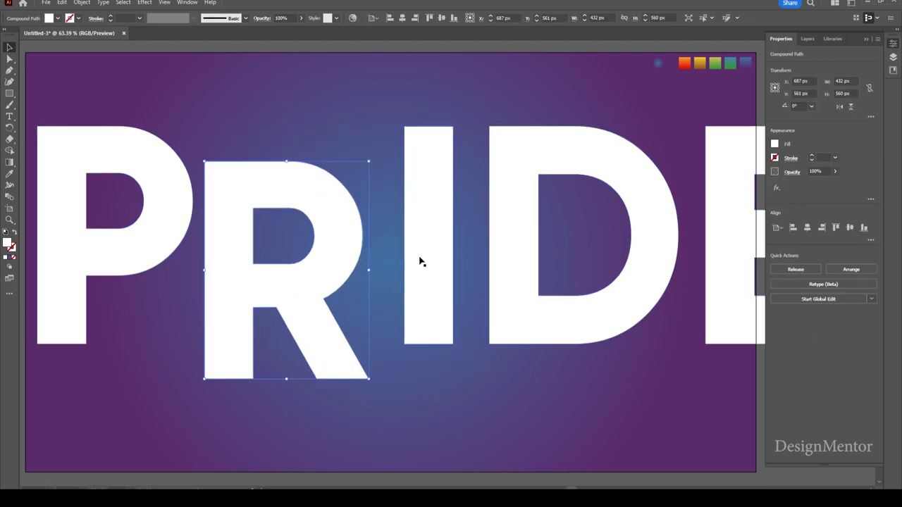
left_click_drag(421, 260, 392, 275)
mouse_move(499, 287)
left_mouse_down()
mouse_move(460, 331)
mouse_move(459, 322)
left_mouse_up()
left_click_drag(711, 278, 630, 292)
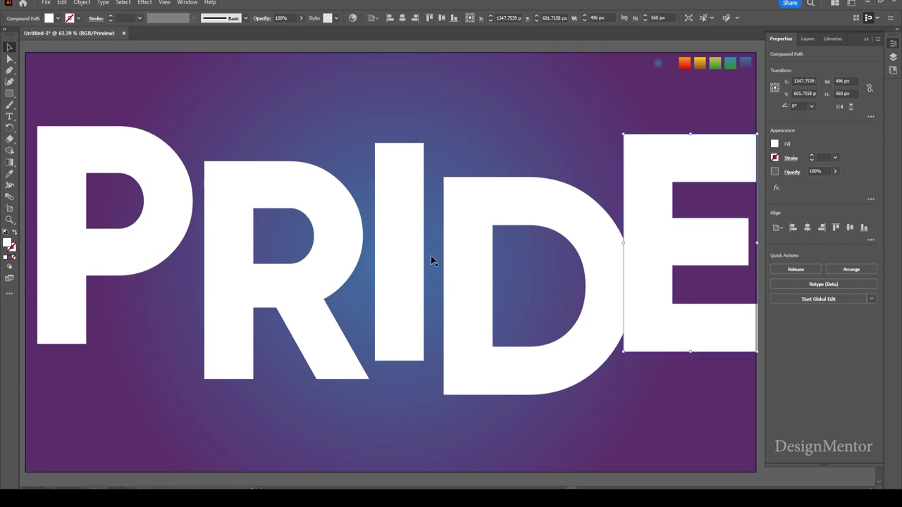
Nudge the R, I, D and E left to tighten the letter spacing.
left_click_drag(226, 256, 220, 256)
left_click_drag(384, 251, 378, 252)
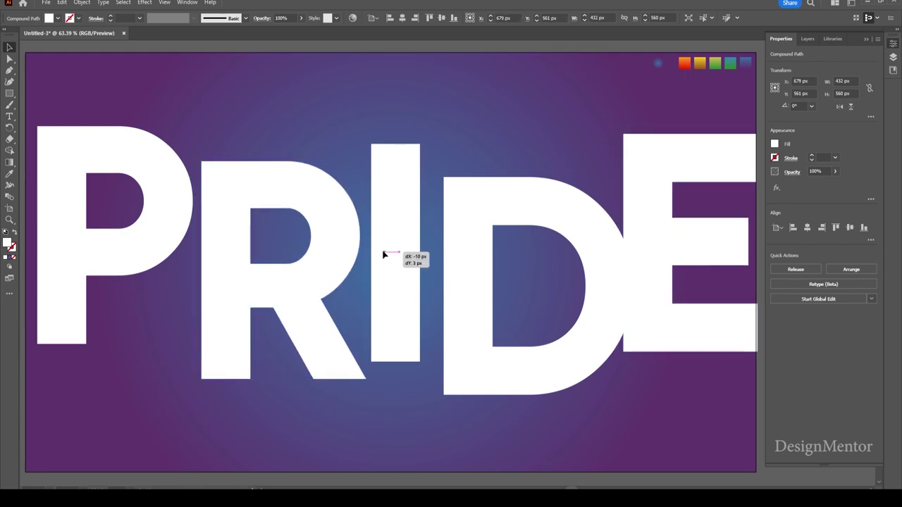
left_click_drag(467, 258, 453, 257)
left_click(624, 256)
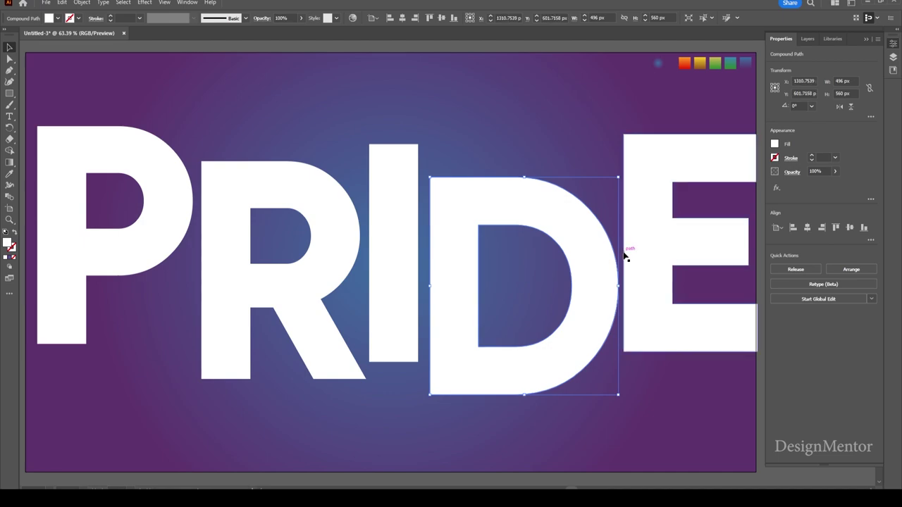
left_click_drag(646, 258, 636, 257)
left_click(175, 221)
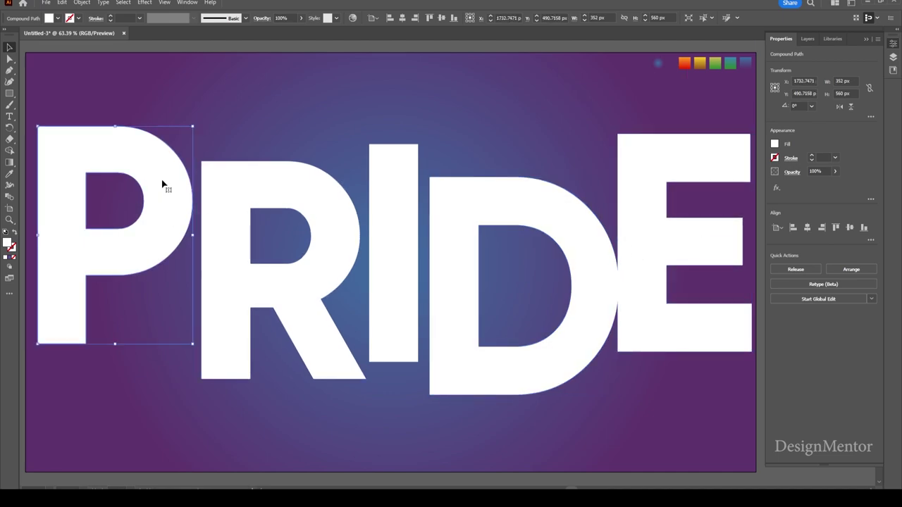
Fill the P with the orange-to-red swatch gradient running top to bottom.
key("i")
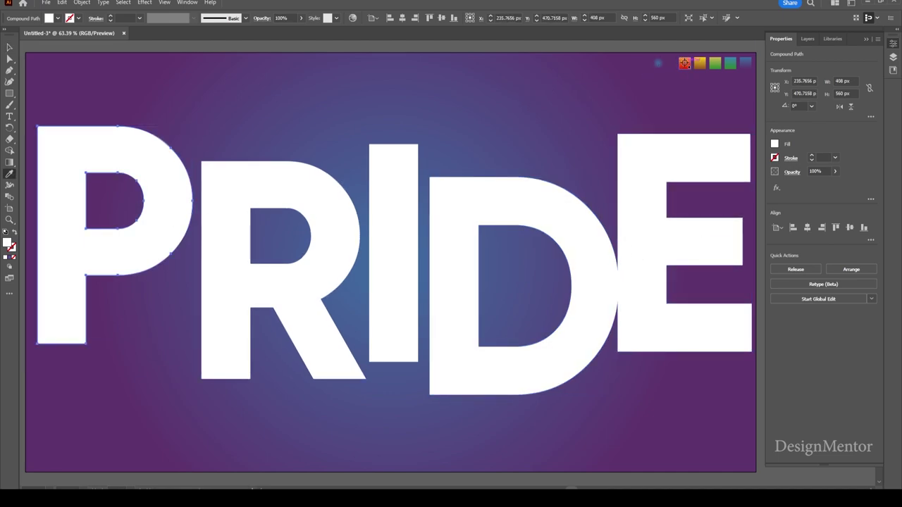
left_click(684, 63)
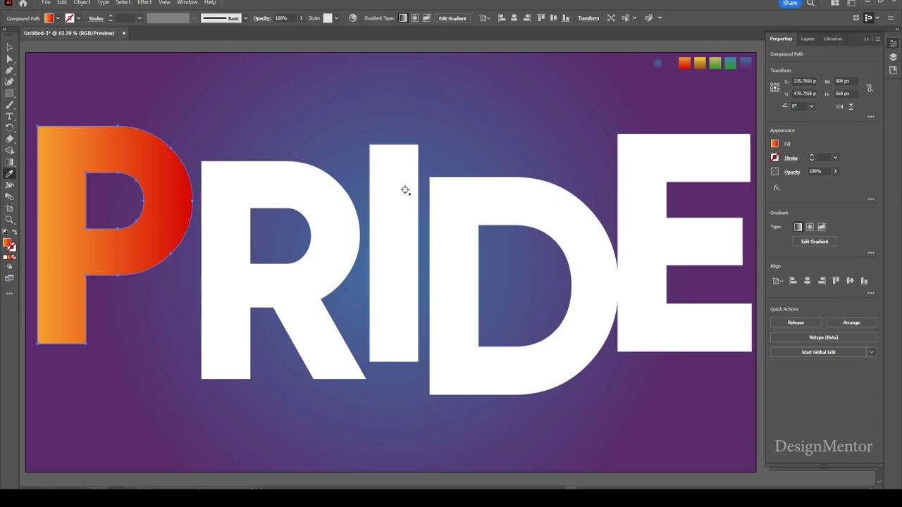
key("g")
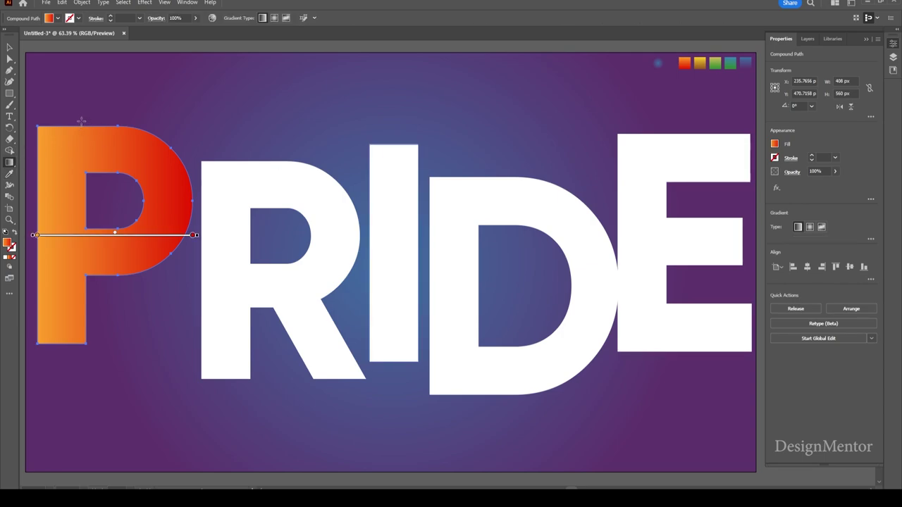
left_click_drag(81, 121, 82, 354)
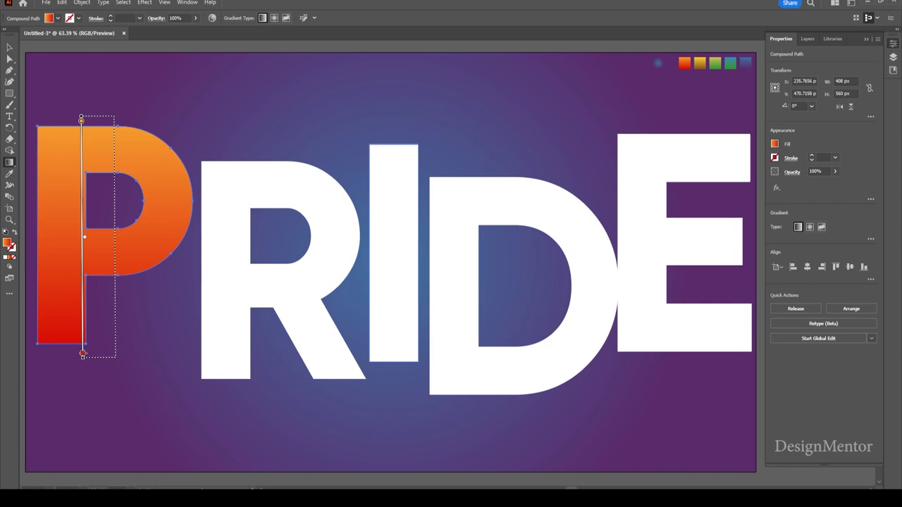
left_click(9, 47)
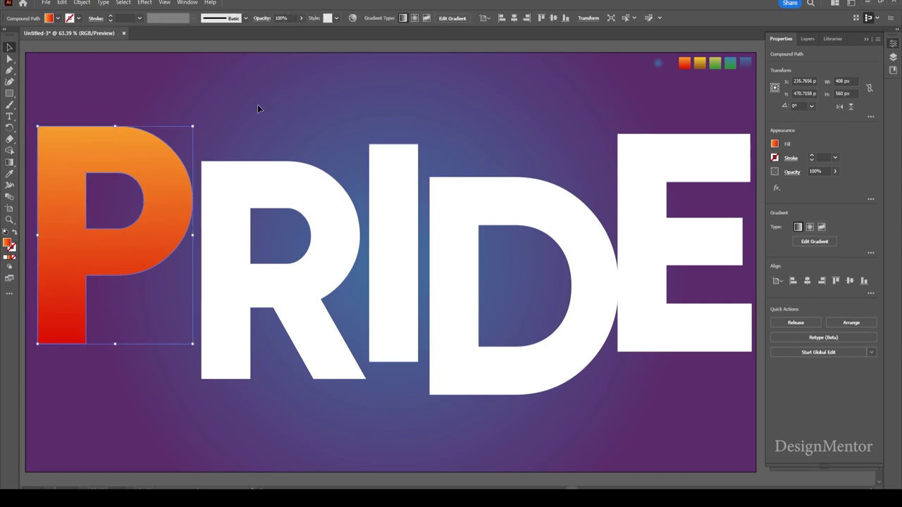
Fill the R with the gold swatch gradient, yellow at top to brown at bottom.
left_click(280, 186)
key("i")
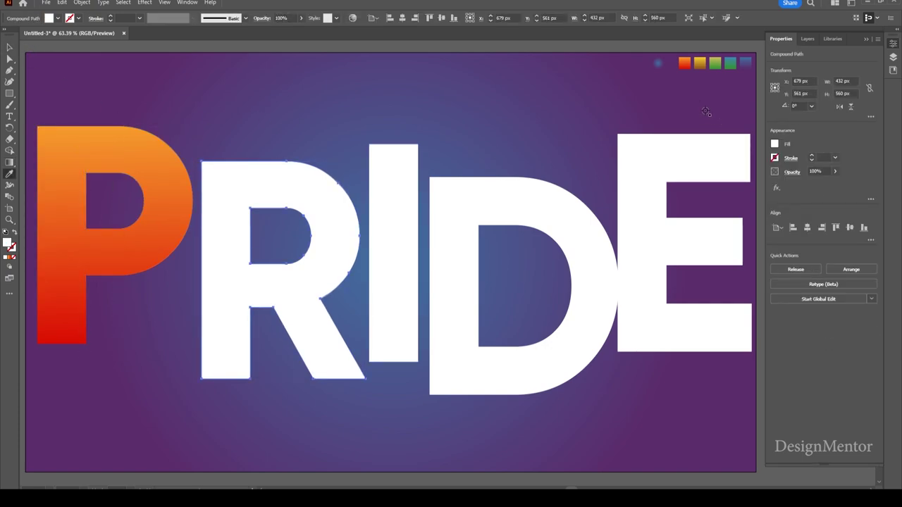
left_click(700, 62)
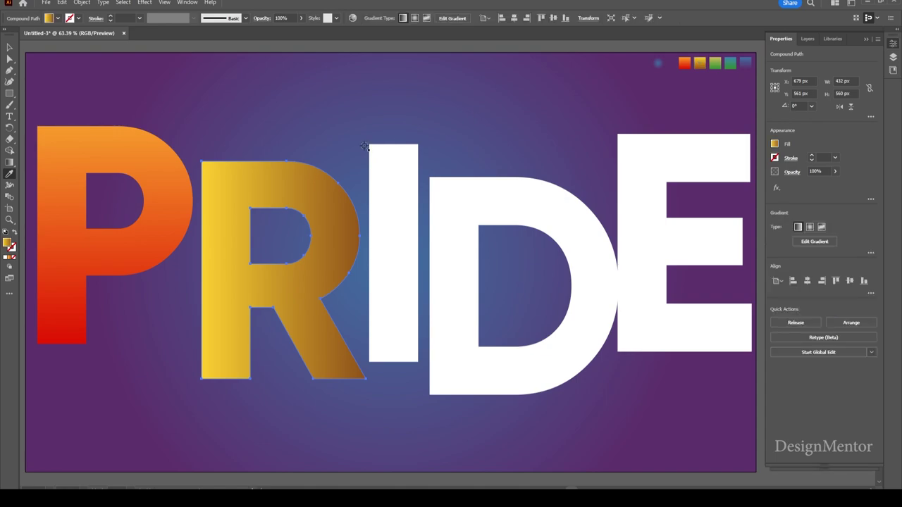
key("g")
left_click_drag(251, 149, 255, 389)
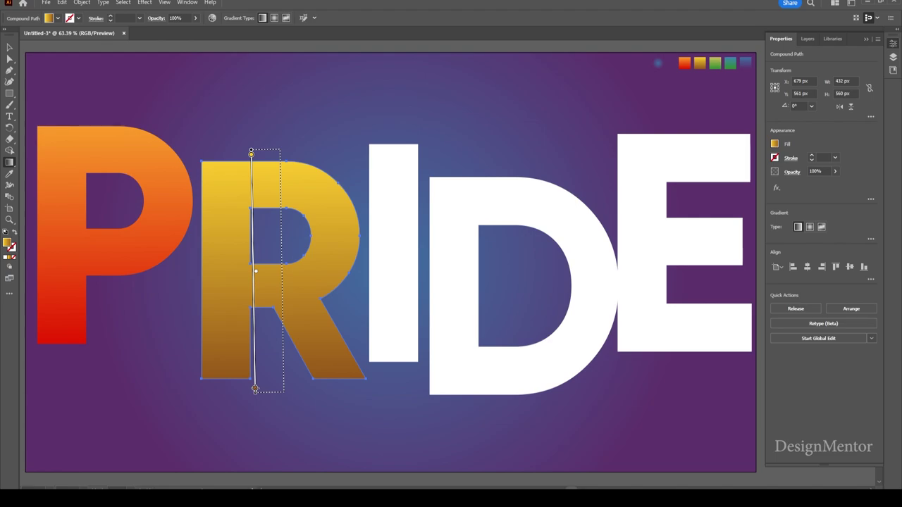
left_click(9, 47)
Fill the I with the yellow-to-green swatch gradient running top to bottom.
left_click(301, 104)
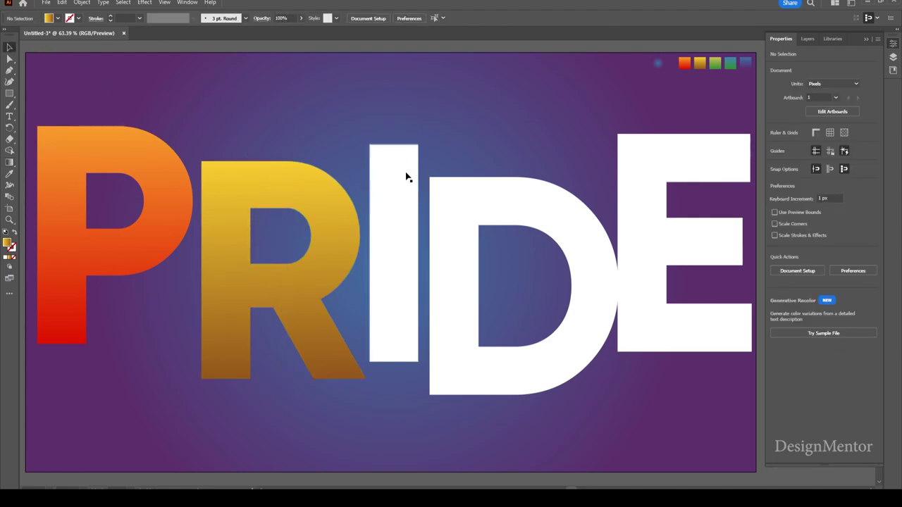
left_click(406, 177)
key("i")
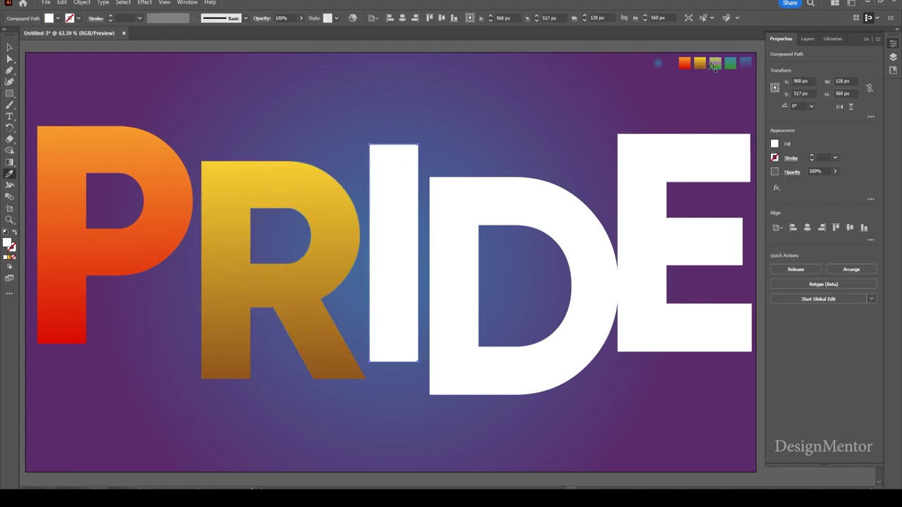
left_click(715, 64)
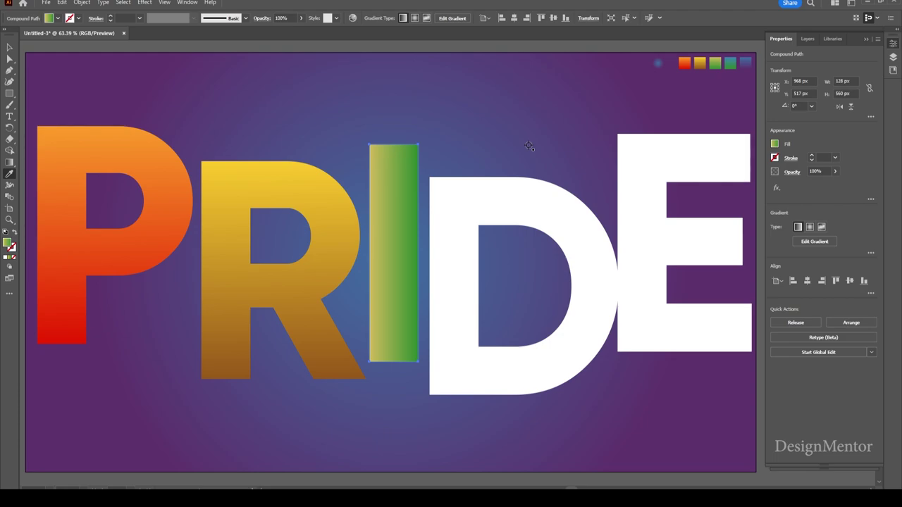
key("g")
left_click_drag(389, 133, 387, 377)
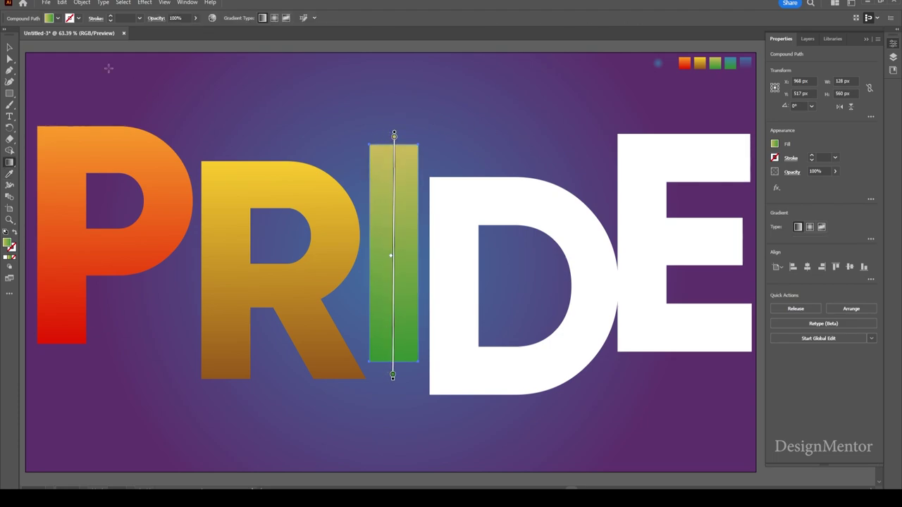
left_click(10, 46)
left_click(427, 167)
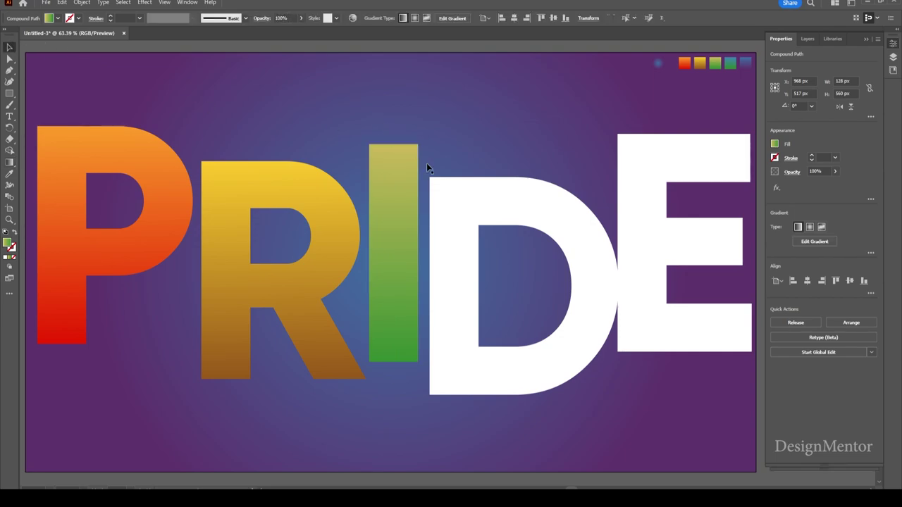
Fill the D with a vertical gradient, blue at top to green at bottom.
left_click(465, 219)
key("i")
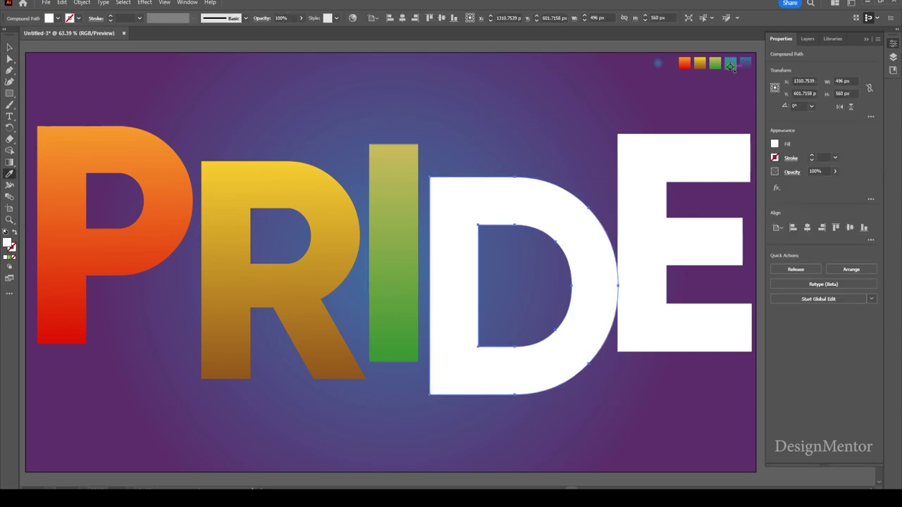
left_click(730, 65)
key("g")
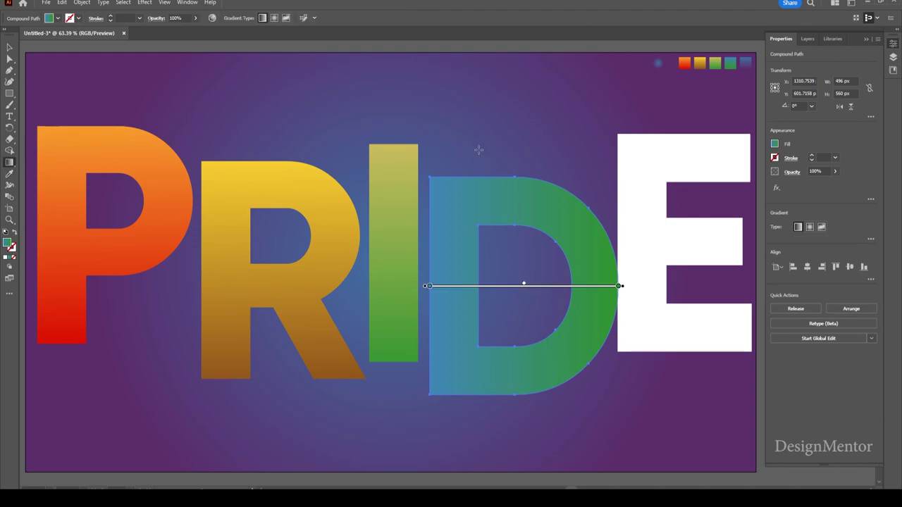
left_click_drag(473, 169, 472, 405)
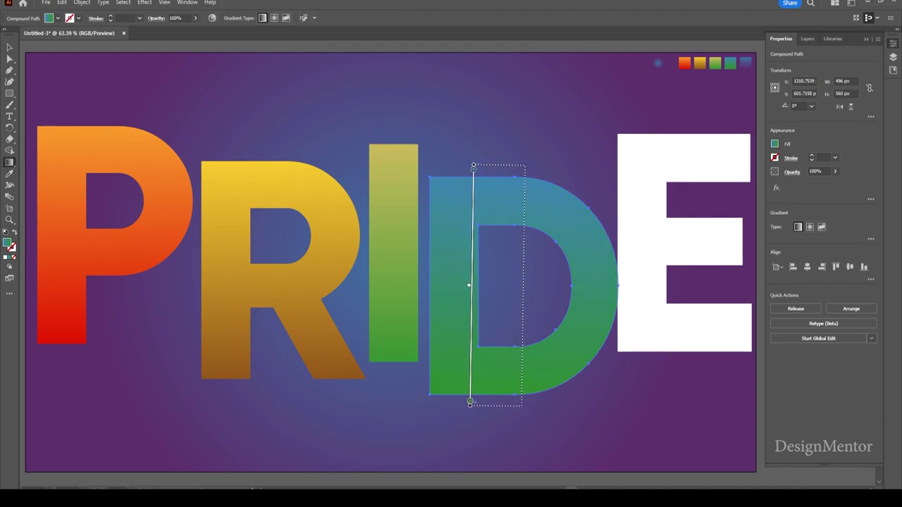
key("v")
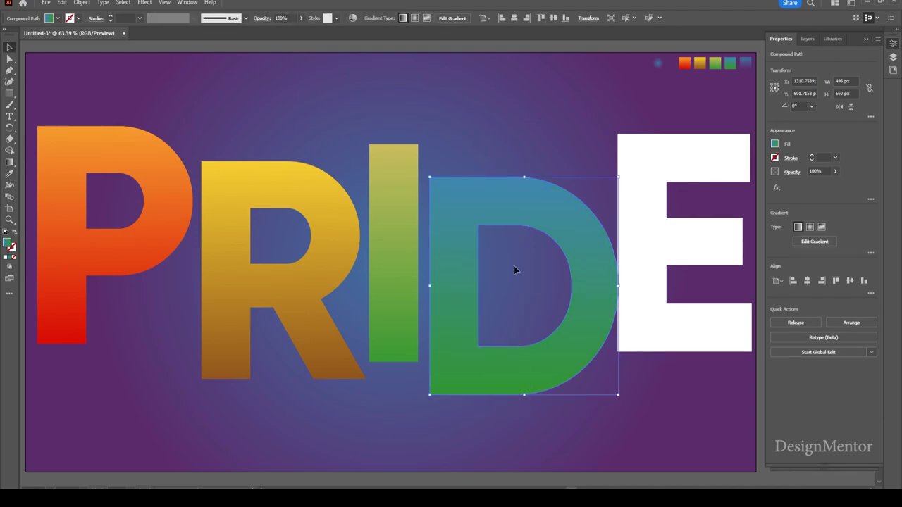
Fill the E with the blue-to-purple swatch gradient running top to bottom.
left_click(661, 162)
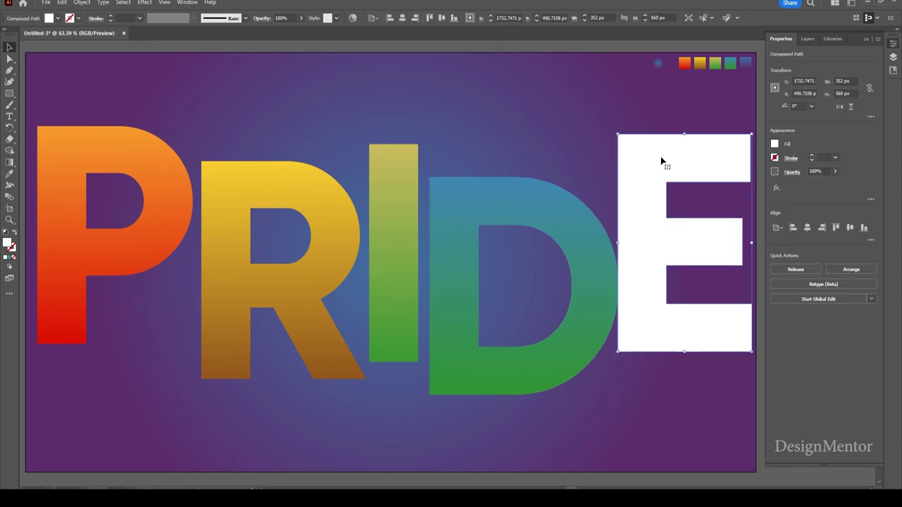
key("g")
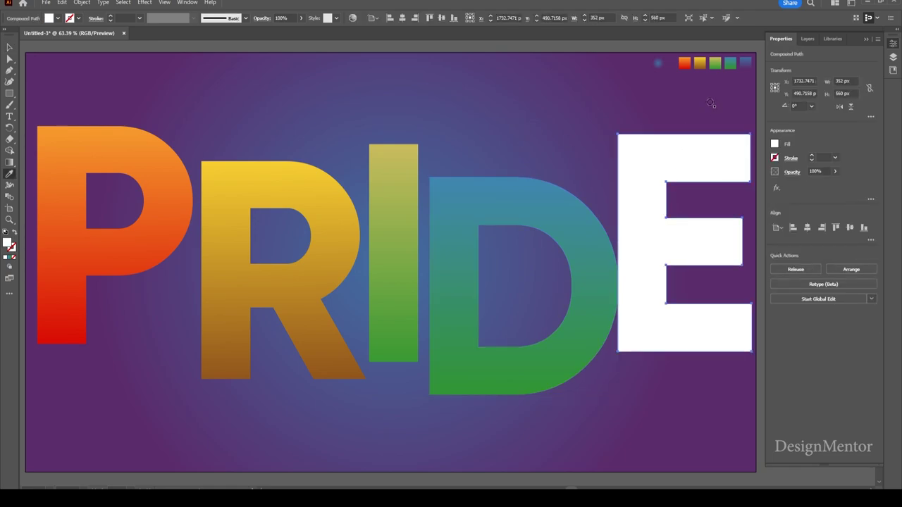
left_click(745, 63)
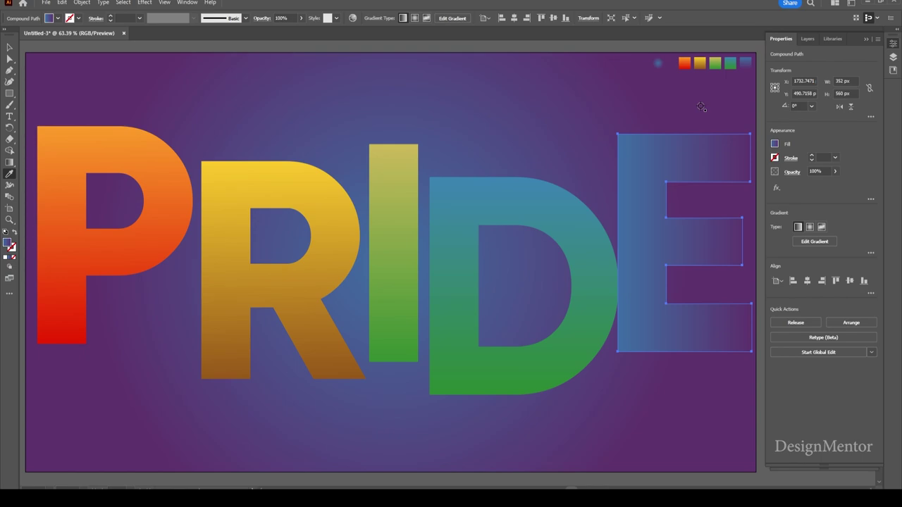
key("g")
left_click_drag(656, 123, 657, 363)
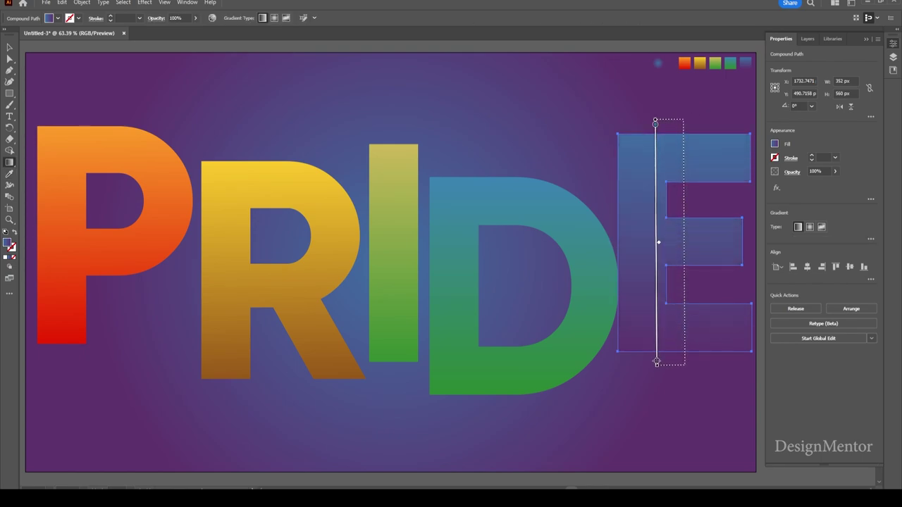
left_click(9, 48)
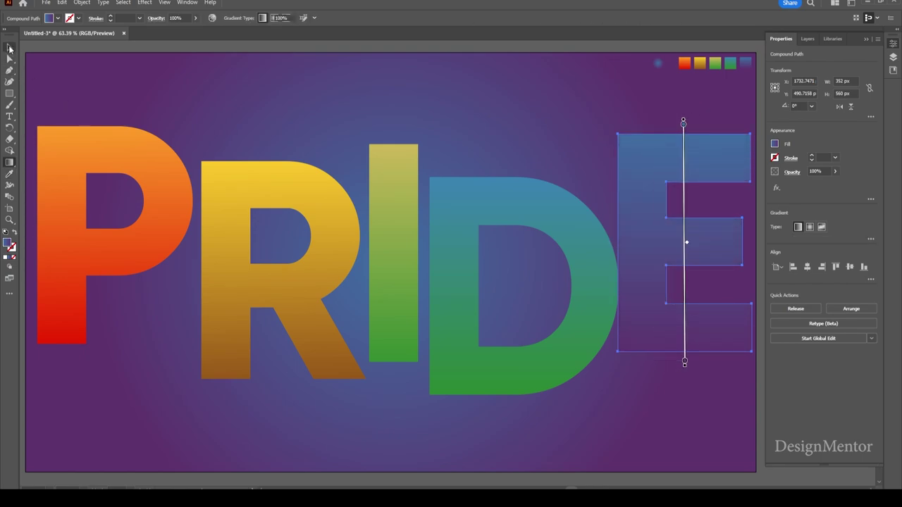
left_click(76, 98)
left_click(170, 215)
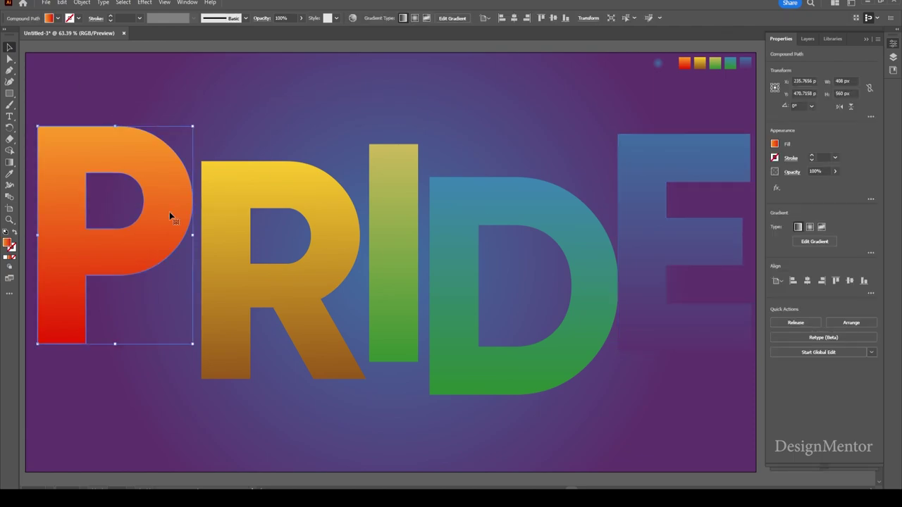
Apply a 3D Revolve to the P with a 35° revolve angle.
left_click(144, 2)
mouse_move(170, 57)
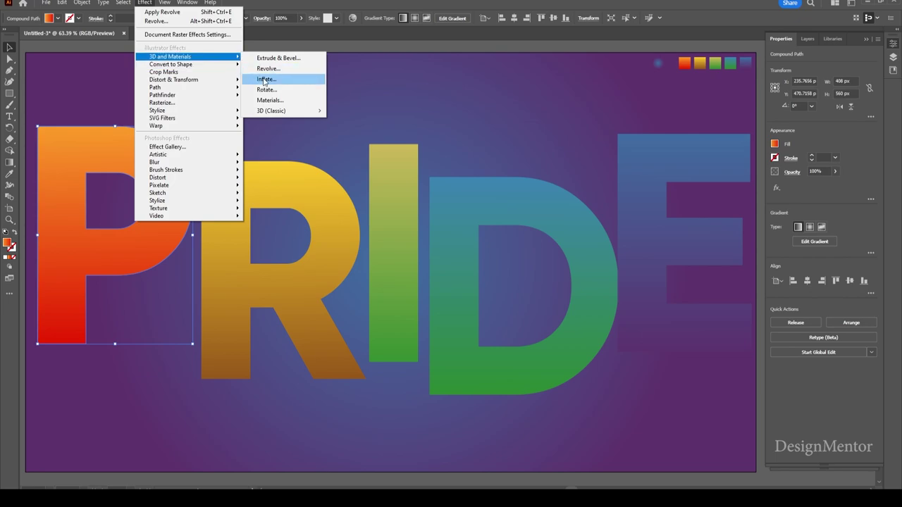
left_click(266, 71)
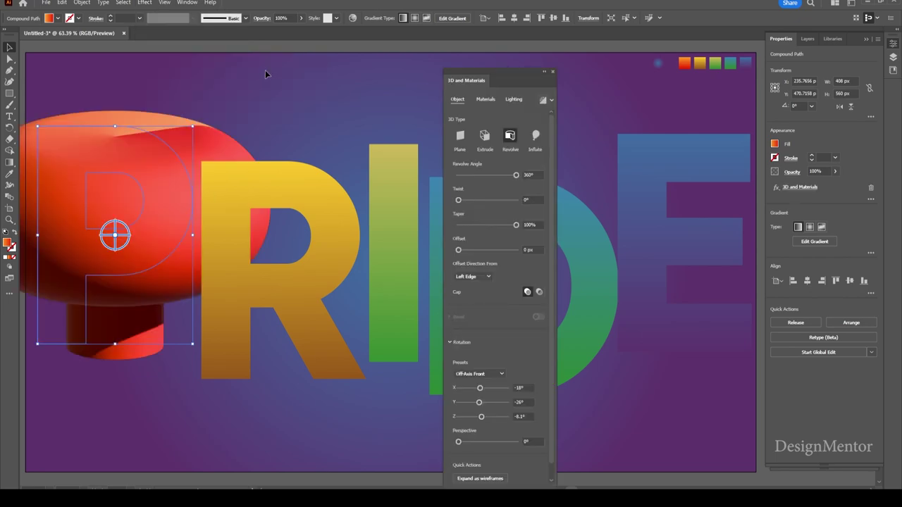
left_click(530, 174)
type("35")
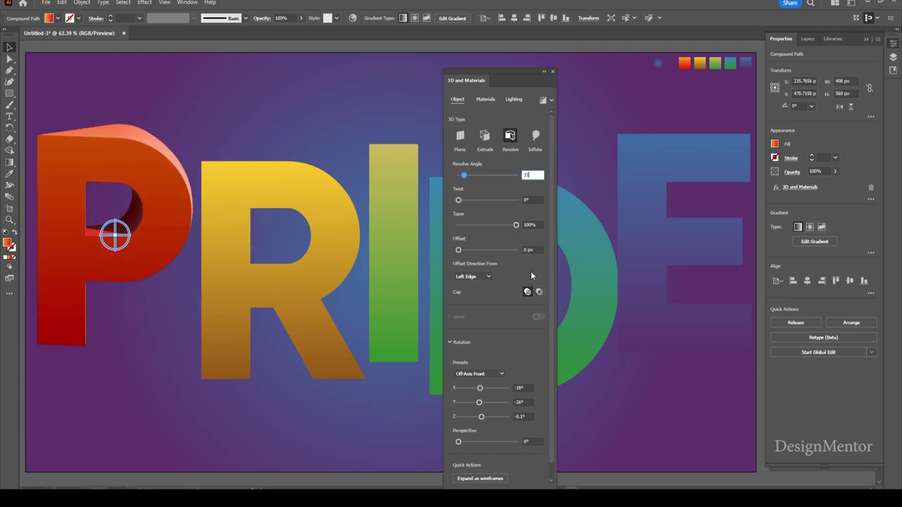
Set the P's X, Y and Z rotation to 0° and perspective to 55°.
left_click(528, 389)
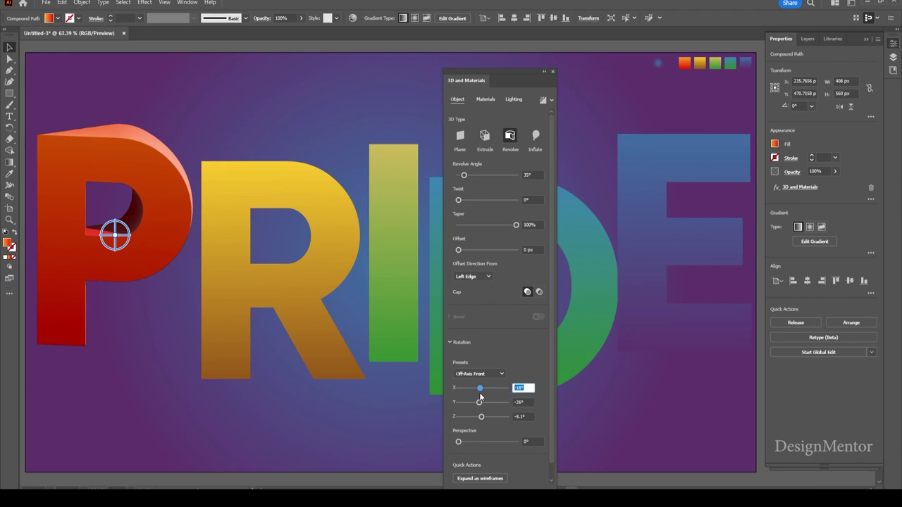
type("0")
key("Tab")
type("0")
key("Tab")
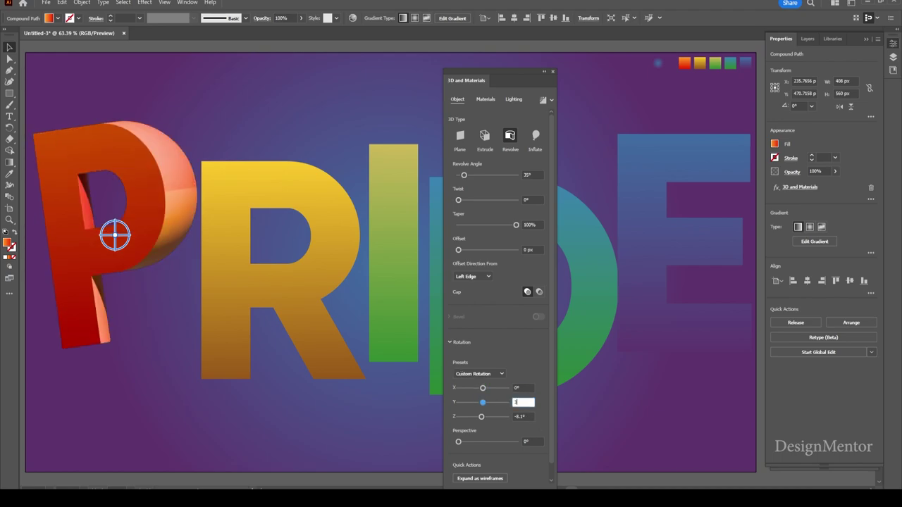
type("0")
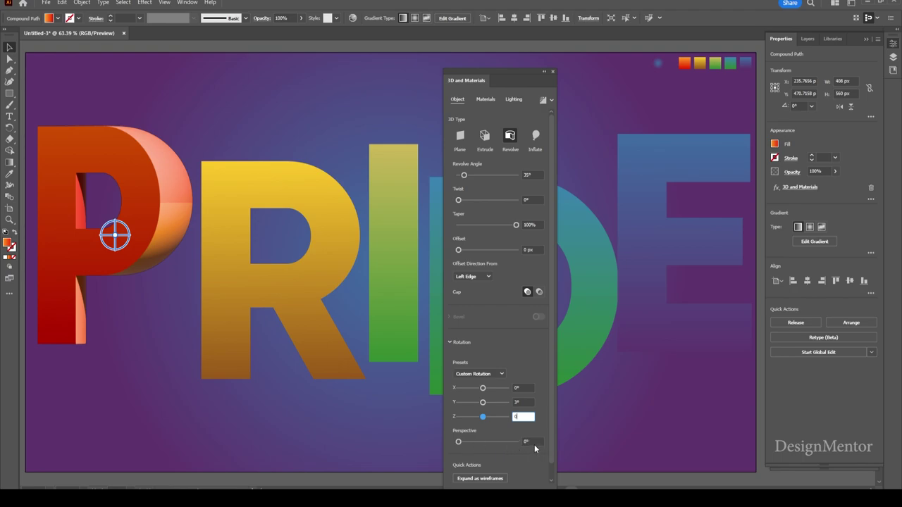
left_click(534, 442)
type("55")
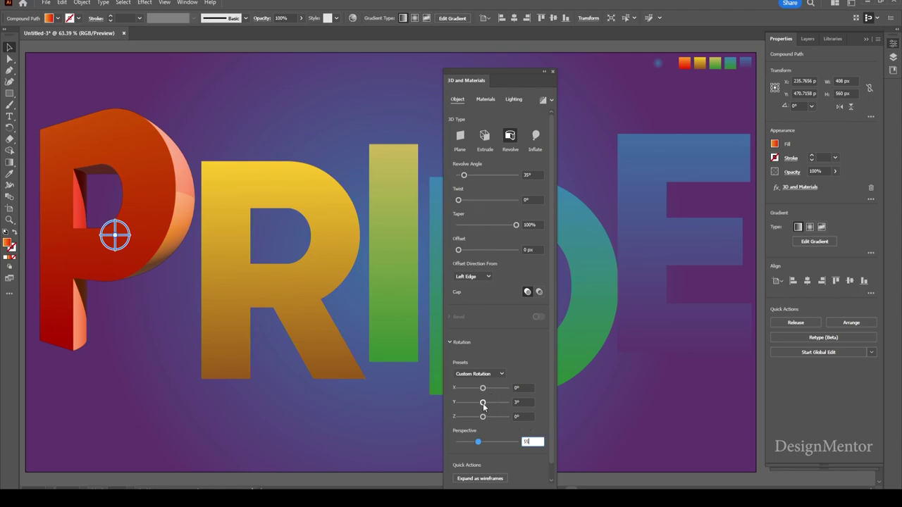
Turn the P about 13° sideways and return its revolve angle to 35°.
left_click_drag(483, 402, 485, 404)
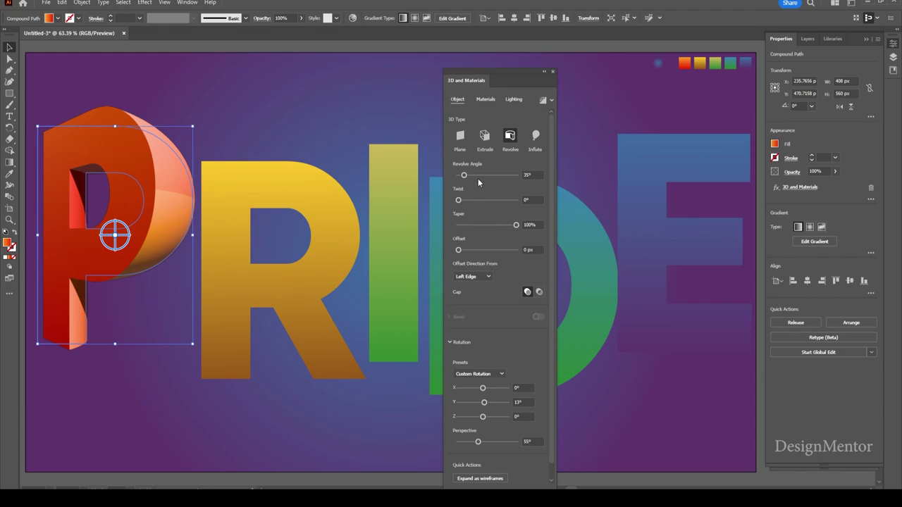
left_click_drag(465, 179, 463, 178)
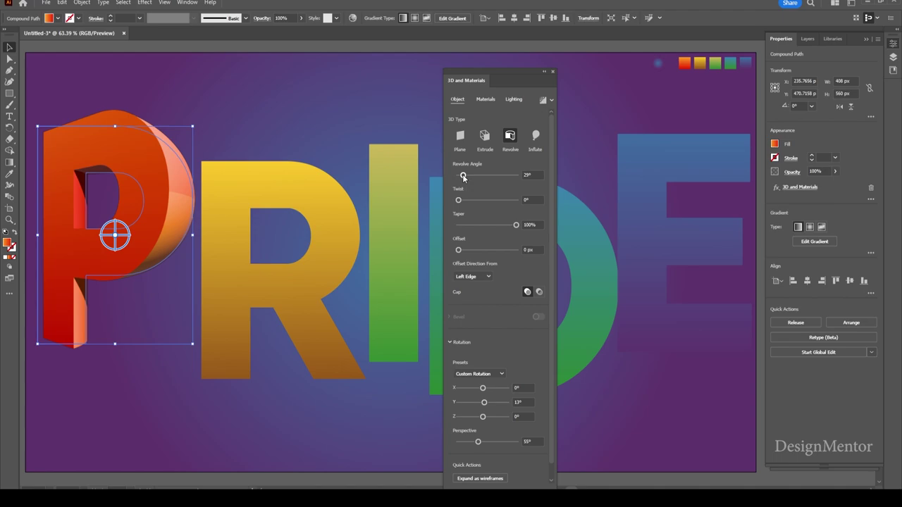
left_click(533, 175)
type("40")
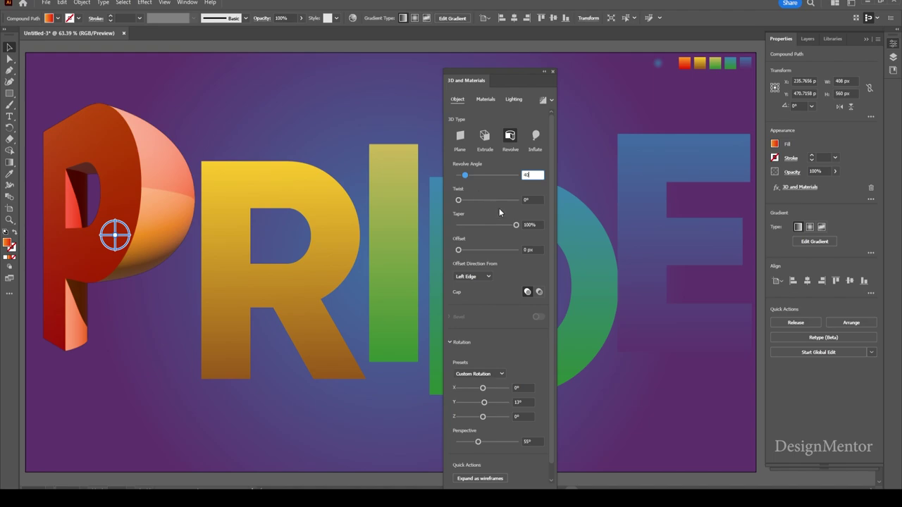
key("BackSpace")
key("BackSpace")
type("35")
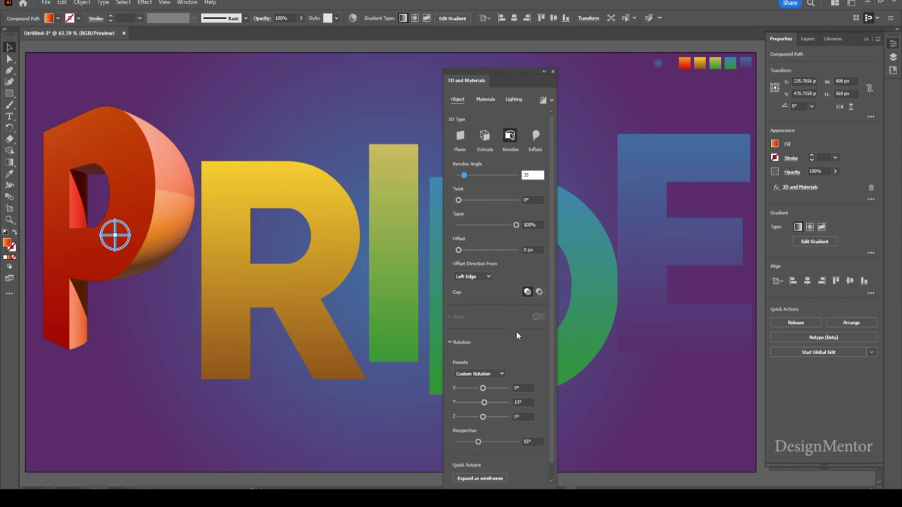
Try Extrude, return to Revolve, then raise perspective to 58° and offset to 57 px.
left_click(484, 137)
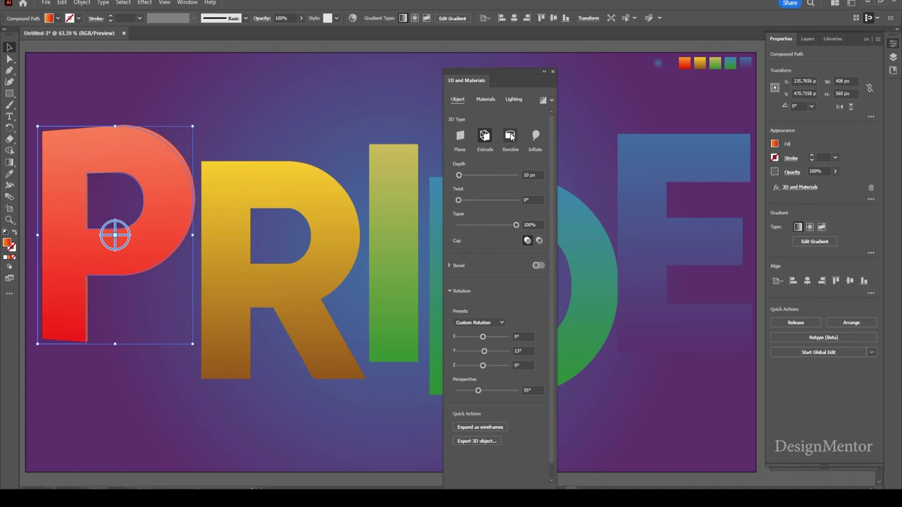
left_click(511, 136)
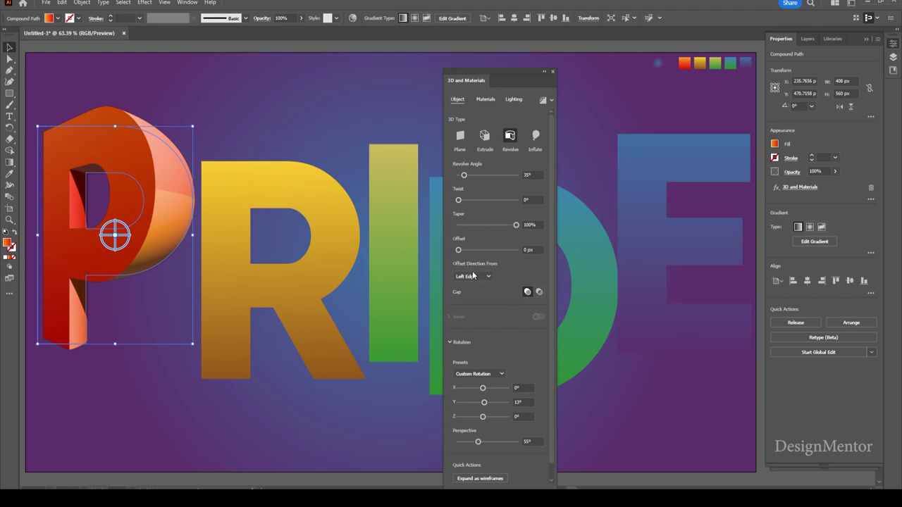
left_click(478, 442)
left_click_drag(478, 443, 479, 442)
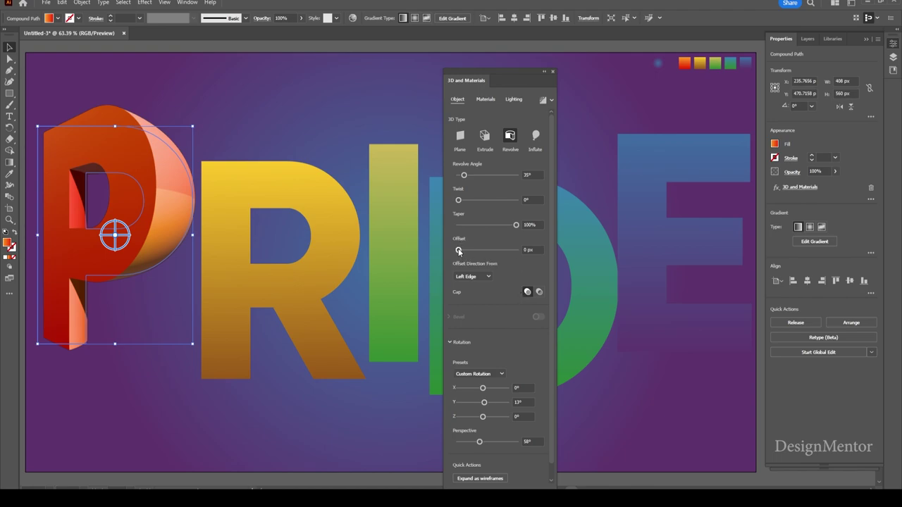
left_click_drag(458, 250, 462, 252)
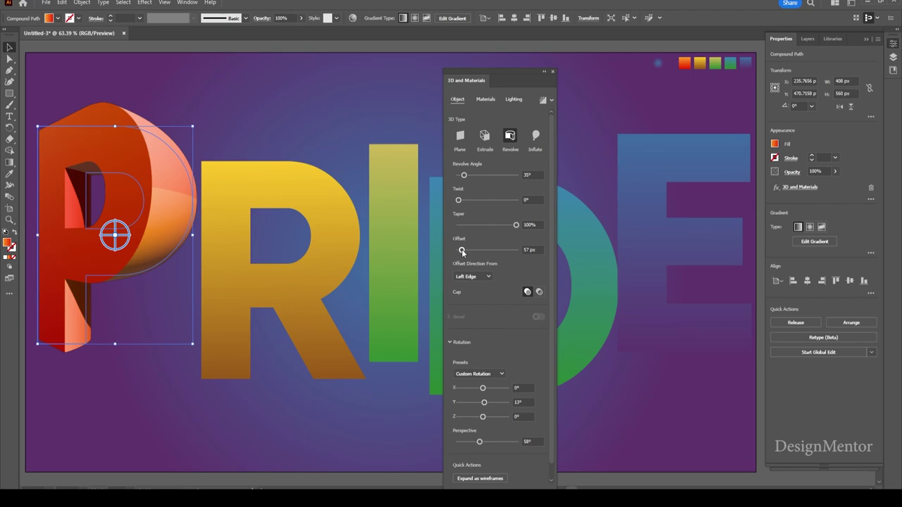
Re-enter the P's Y rotation as 13° and deselect it.
left_click(530, 400)
type("3")
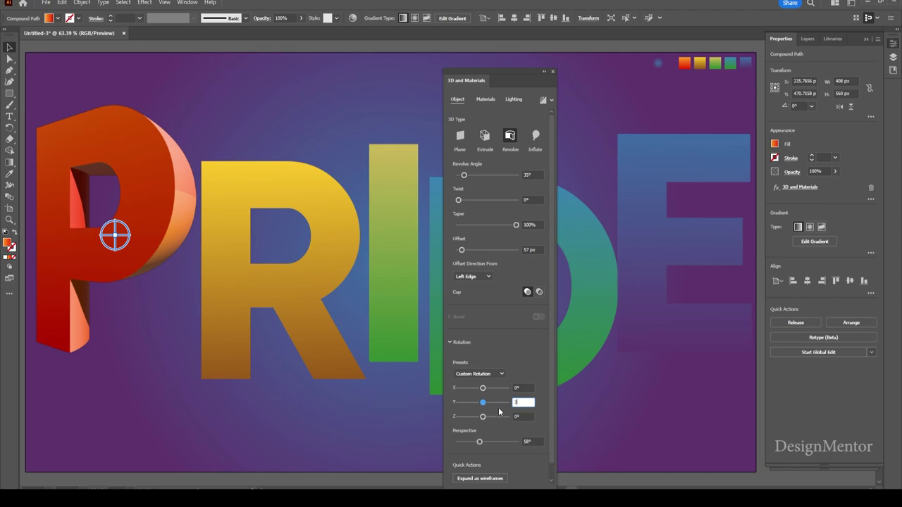
type("13")
key("Return")
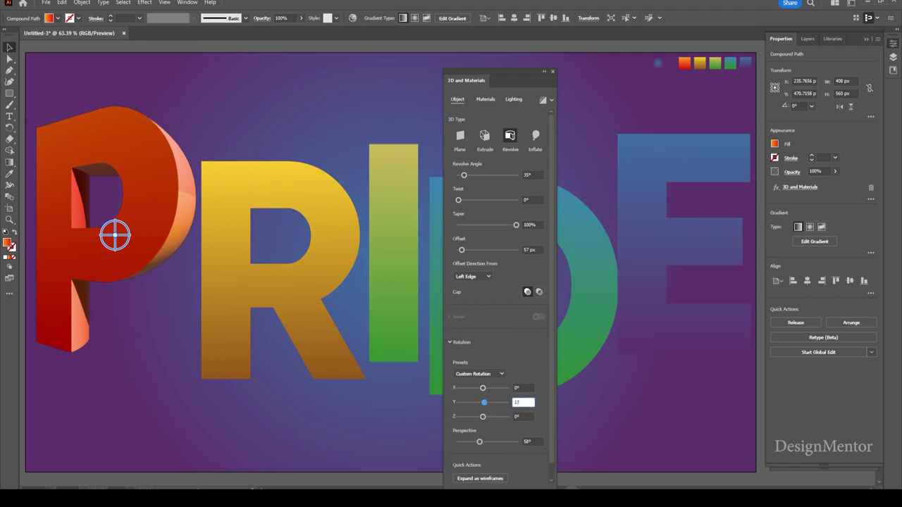
left_click(532, 359)
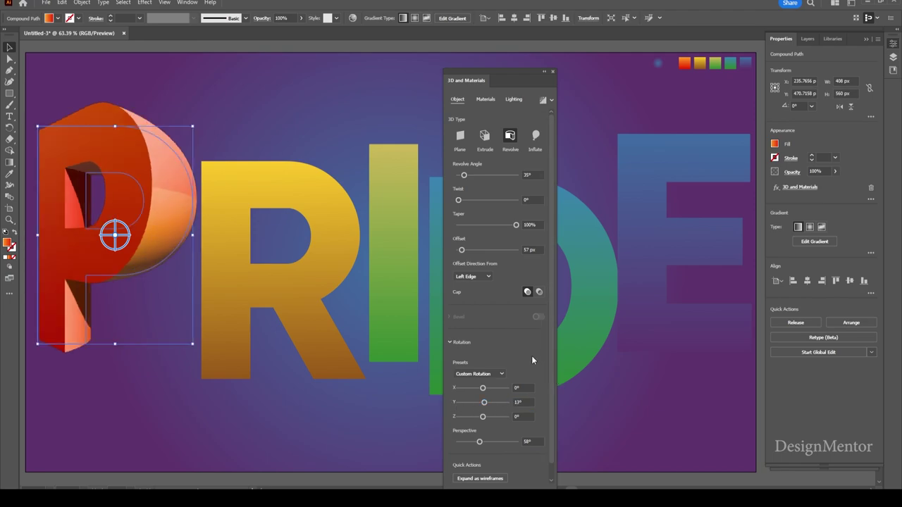
left_click(381, 83)
Revolve the R at 35° with X rotation 0° and Y rotation 15°.
left_click(276, 185)
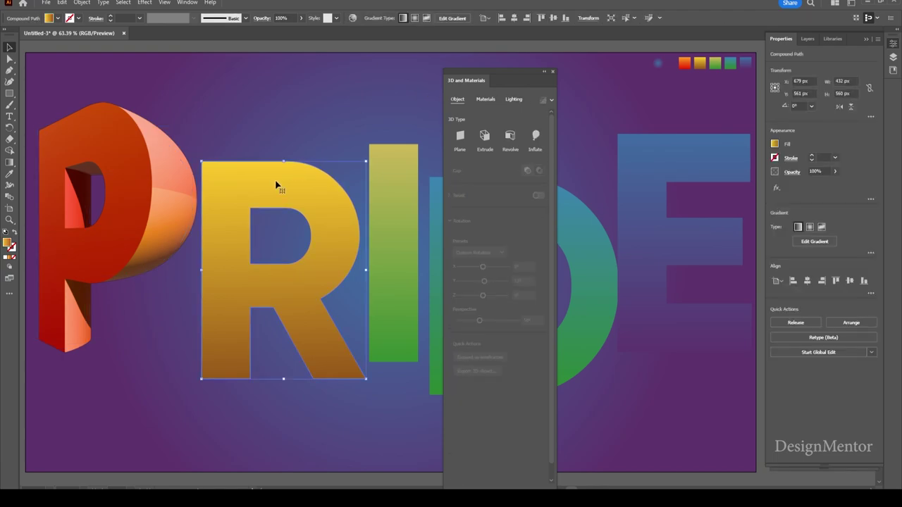
left_click(513, 141)
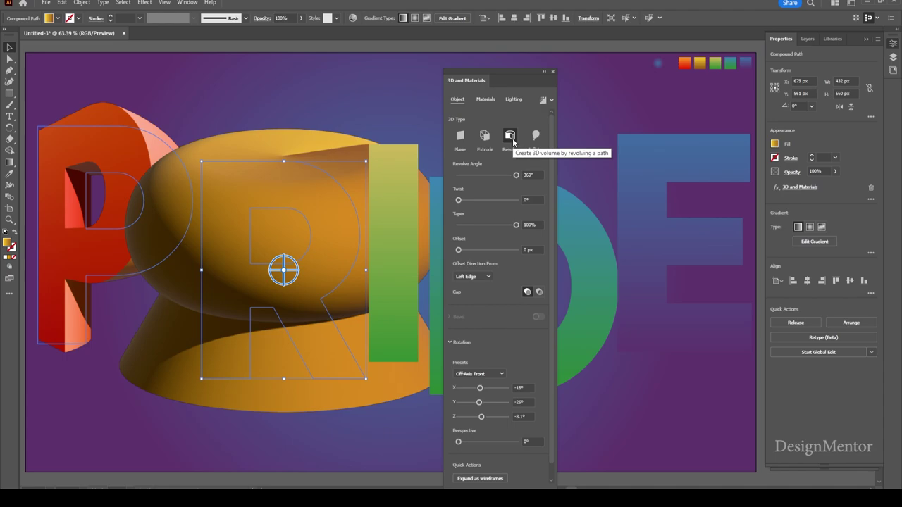
left_click_drag(516, 174, 464, 174)
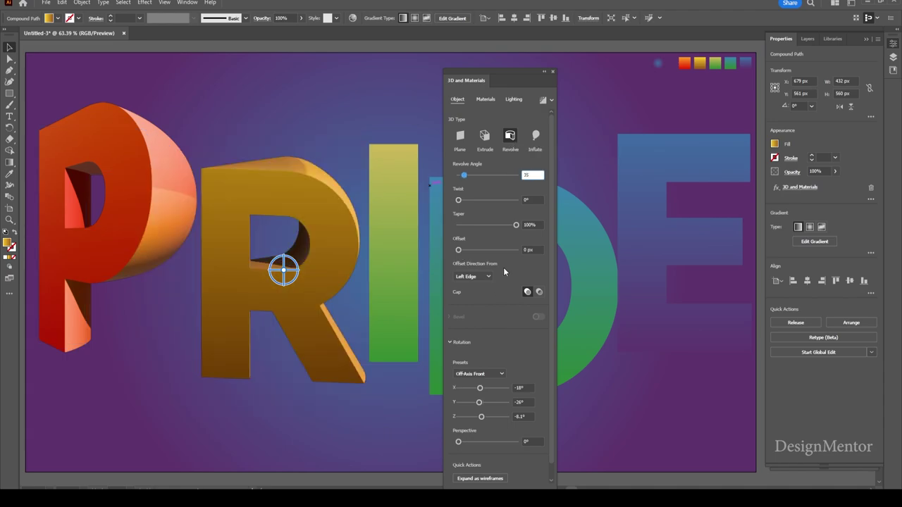
left_click_drag(480, 388, 483, 388)
left_click(480, 402)
type("35")
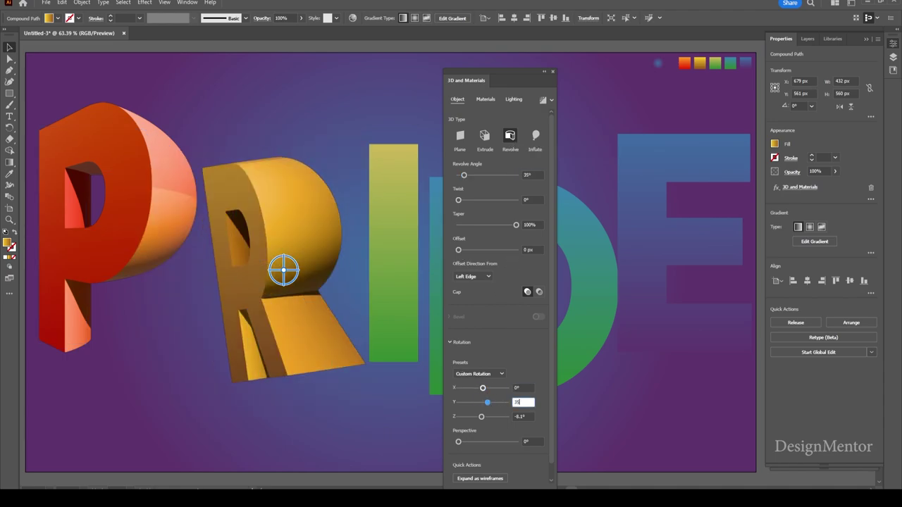
type("15")
key("Return")
Add perspective and offset to the R, set Z to 0°, and nudge it left.
left_click_drag(458, 441, 474, 442)
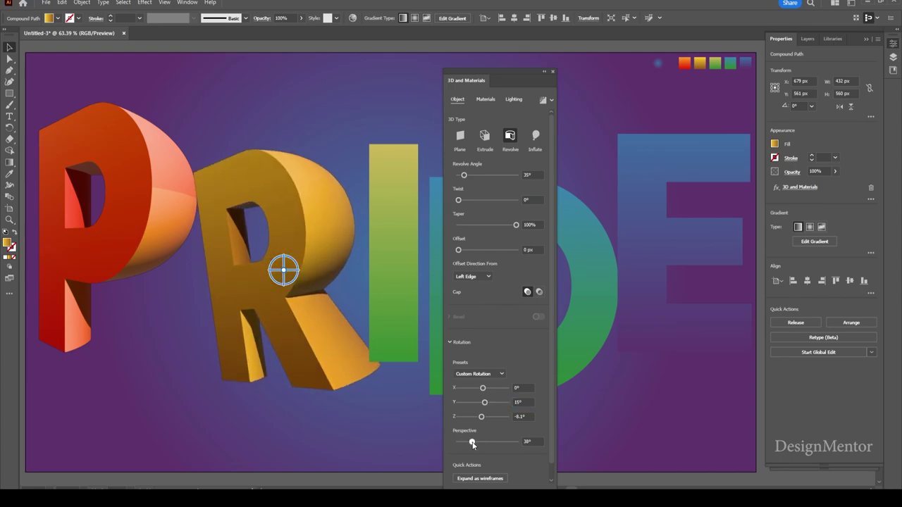
left_click_drag(459, 250, 462, 251)
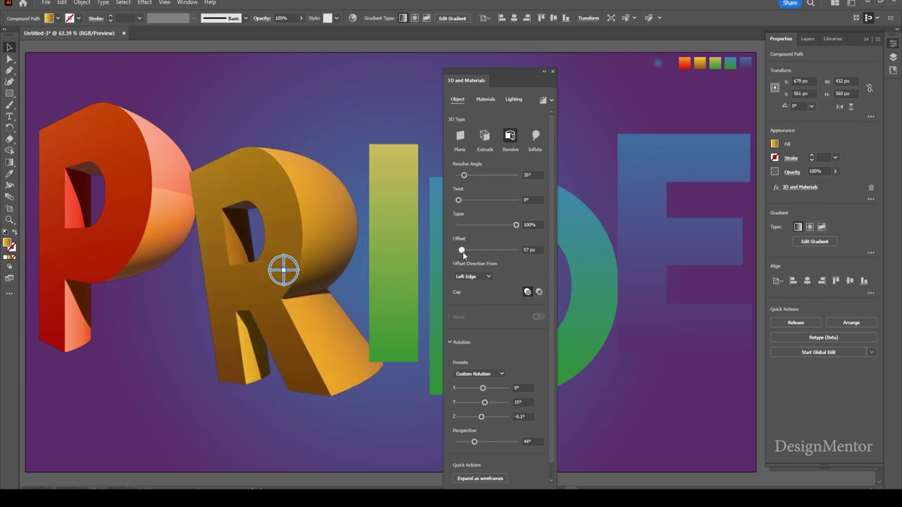
left_click(522, 417)
type("0")
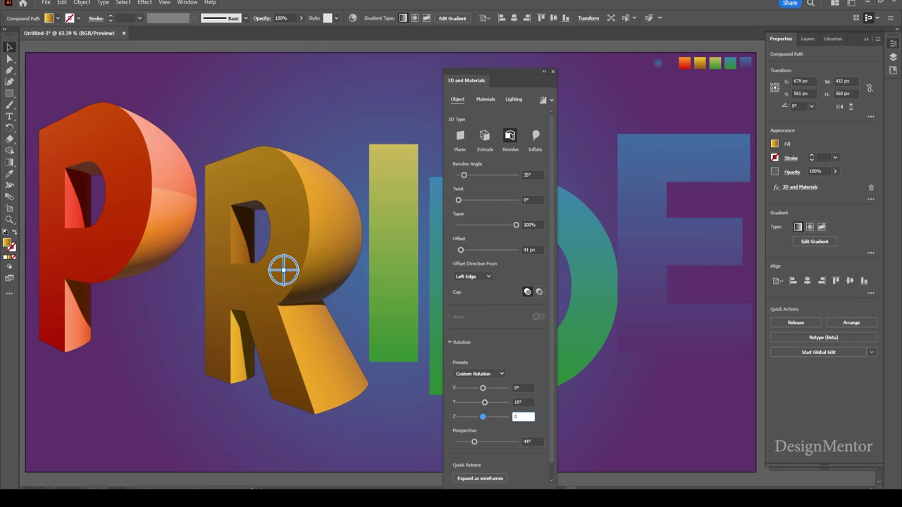
left_click(420, 150)
left_click_drag(333, 208, 323, 214)
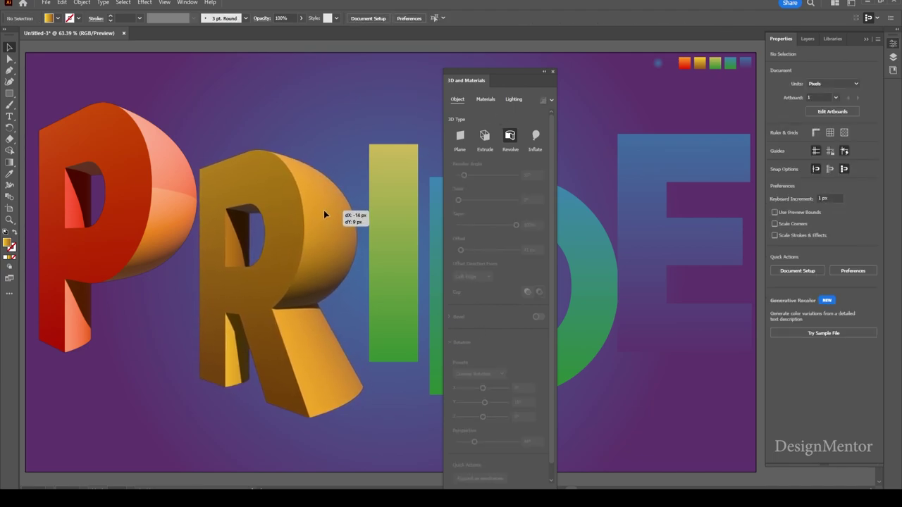
Revolve the I at 35° with rotation X 0°, Y 15°, Z 0°.
left_click(391, 205)
left_click(511, 137)
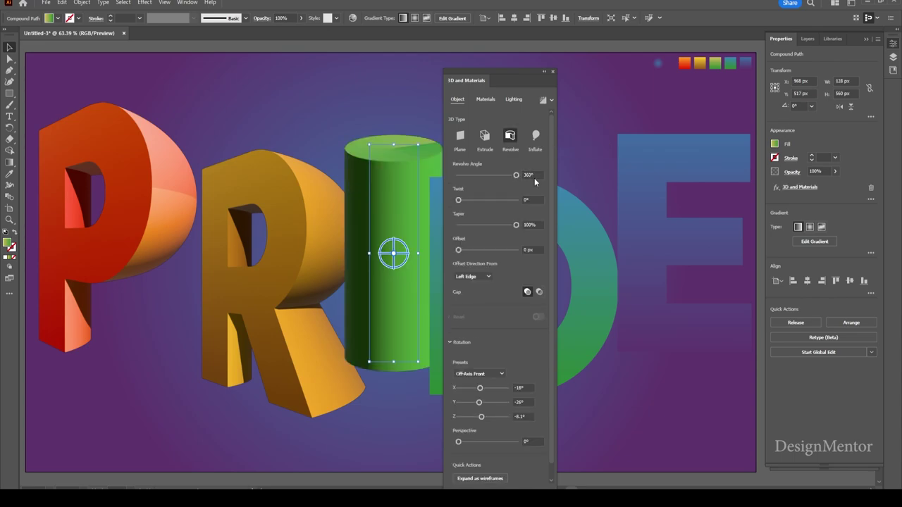
left_click(530, 175)
type("35")
key("Return")
left_click(521, 387)
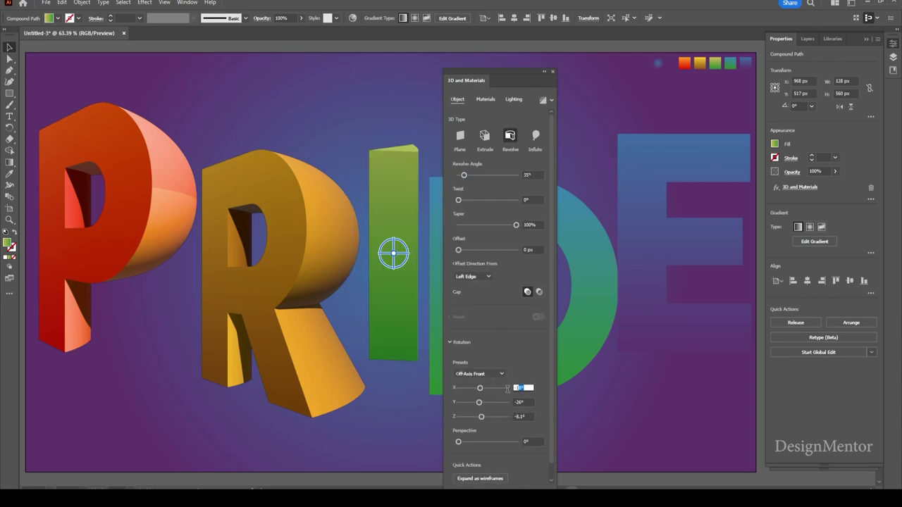
type("0")
key("Tab")
type("15")
key("Tab")
type("0")
Add perspective and an outward revolve offset to the I.
left_click_drag(459, 442, 477, 442)
left_click_drag(463, 175, 466, 178)
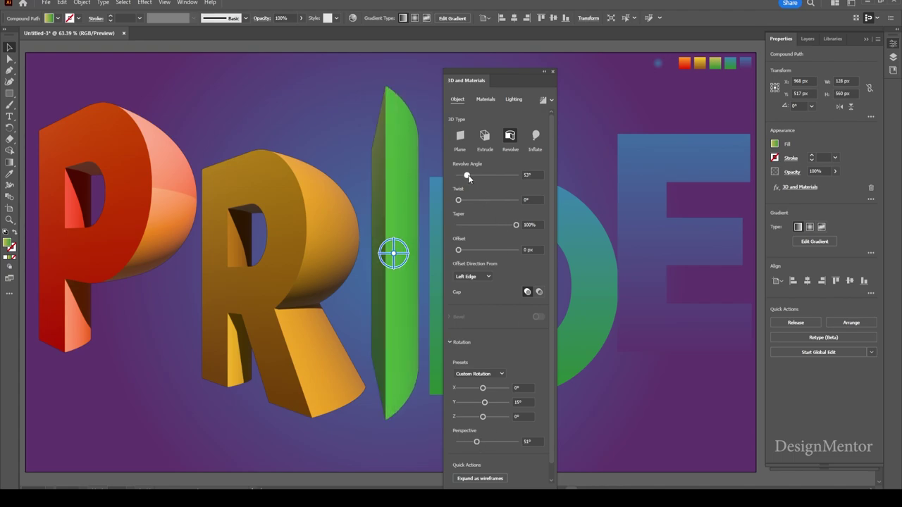
left_click_drag(458, 251, 464, 251)
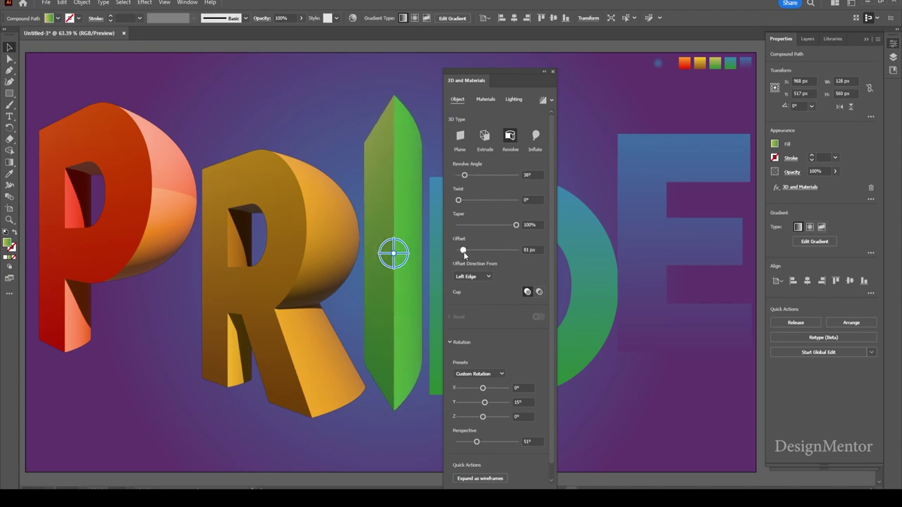
left_click(435, 250)
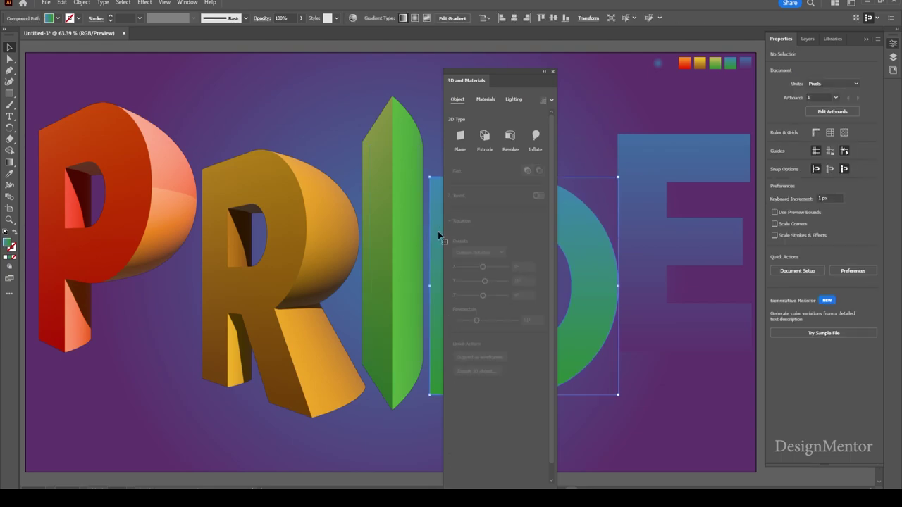
Revolve the green D with a 35° revolve angle and an initial 15 px offset.
left_click(511, 136)
left_click(532, 175)
type("35")
key("Return")
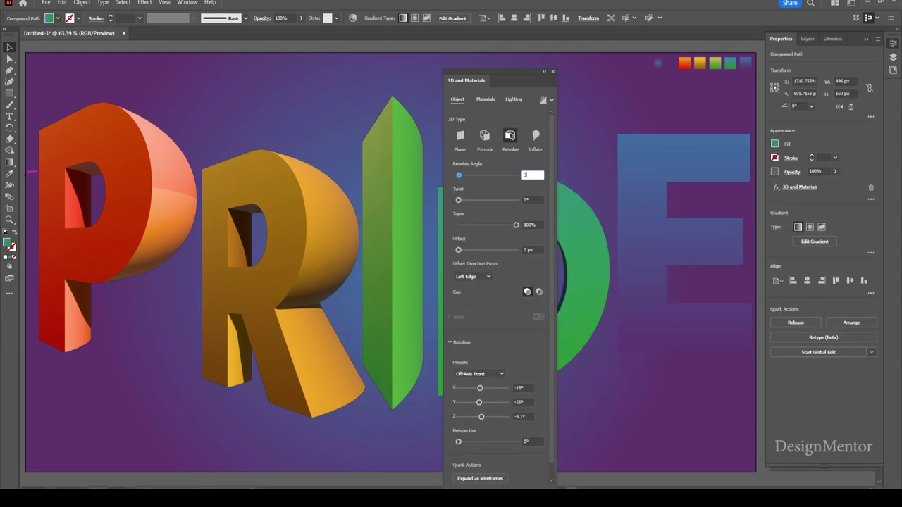
left_click(531, 250)
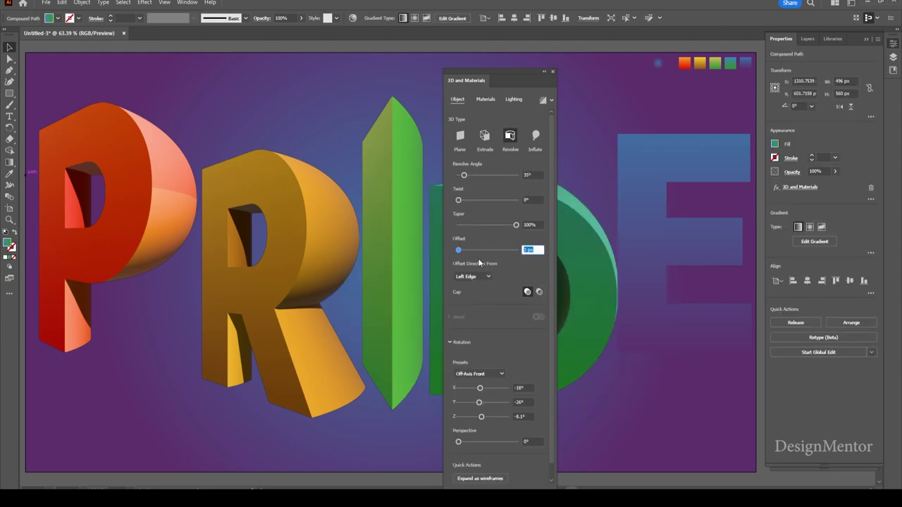
type("15")
key("Return")
Rotate the D to X 0°, Y 15°, Z 0°, add 27° perspective, and reduce the offset to 23 px.
left_click(478, 389)
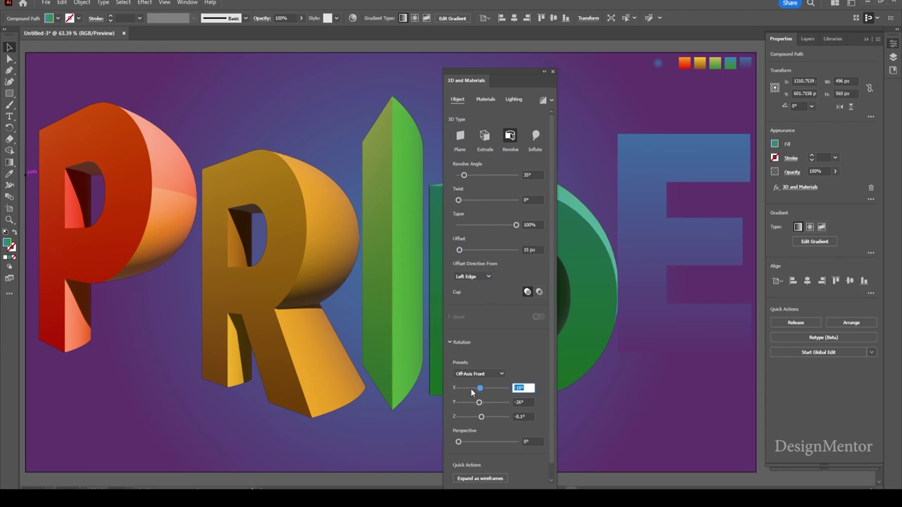
type("0")
key("Tab")
type("15")
key("Tab")
type("0")
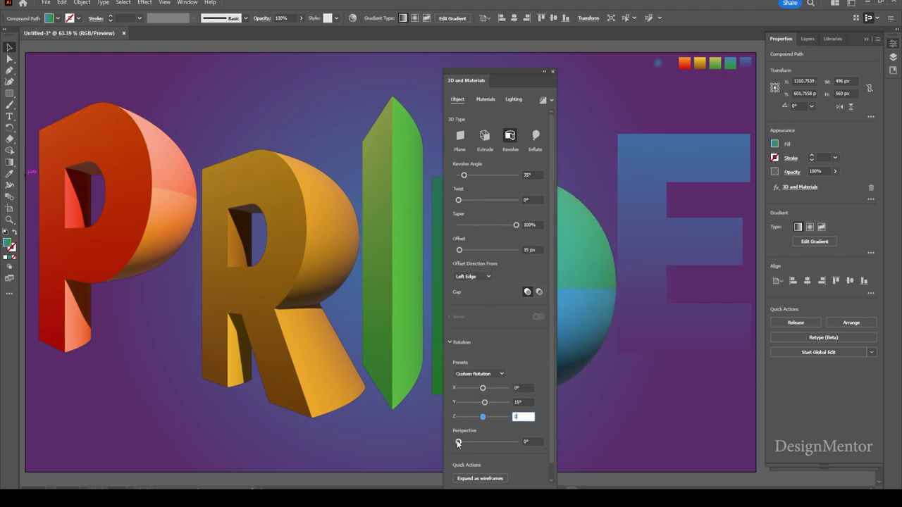
left_click_drag(458, 443, 468, 442)
left_click_drag(459, 250, 462, 250)
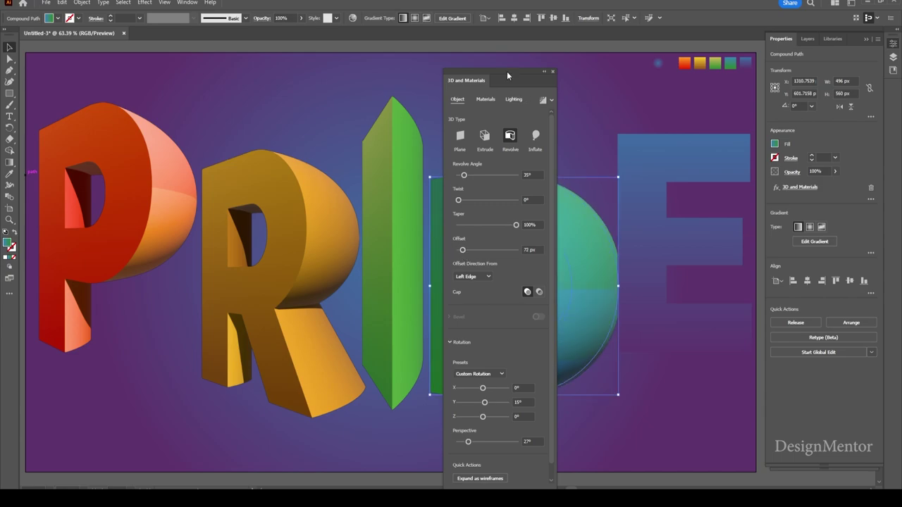
left_click_drag(506, 71, 378, 71)
left_click_drag(333, 251, 331, 252)
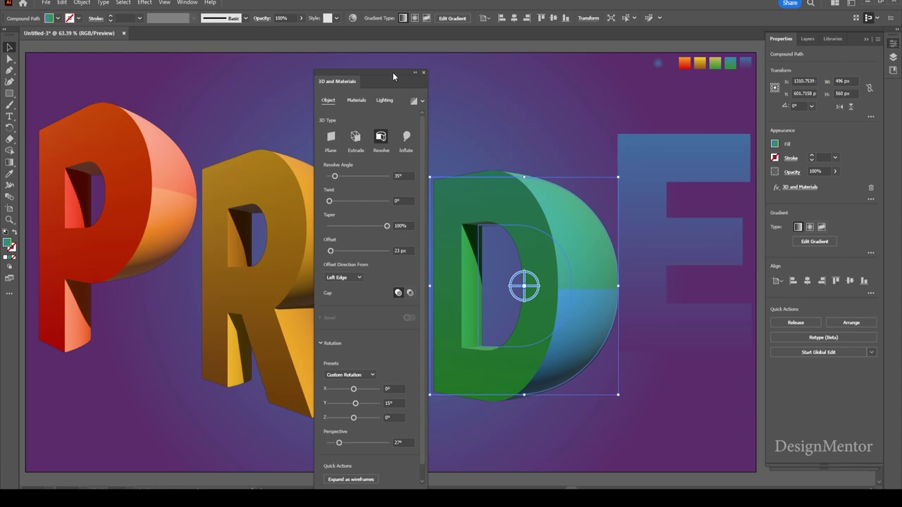
Revolve the purple E at 35° with a 41 px offset.
left_click(467, 71)
left_click(619, 145)
left_click(380, 125)
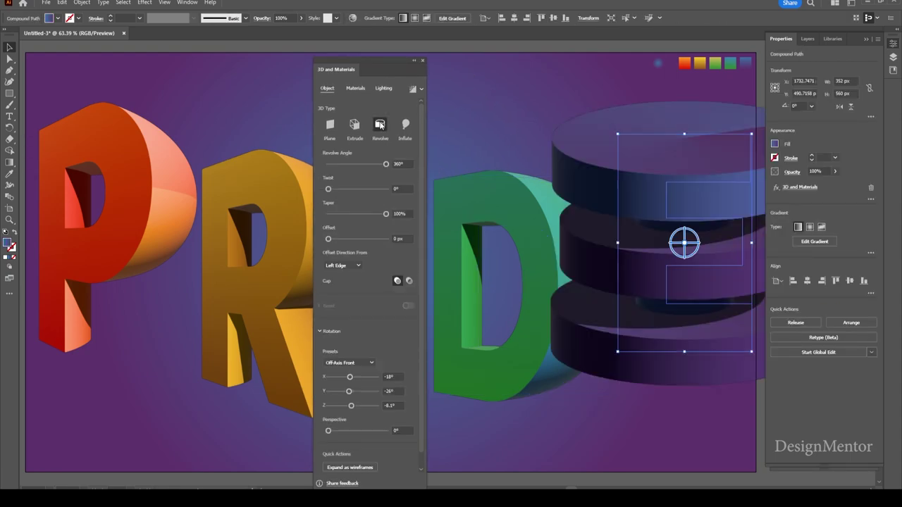
double_click(409, 164)
type("35")
key("Return")
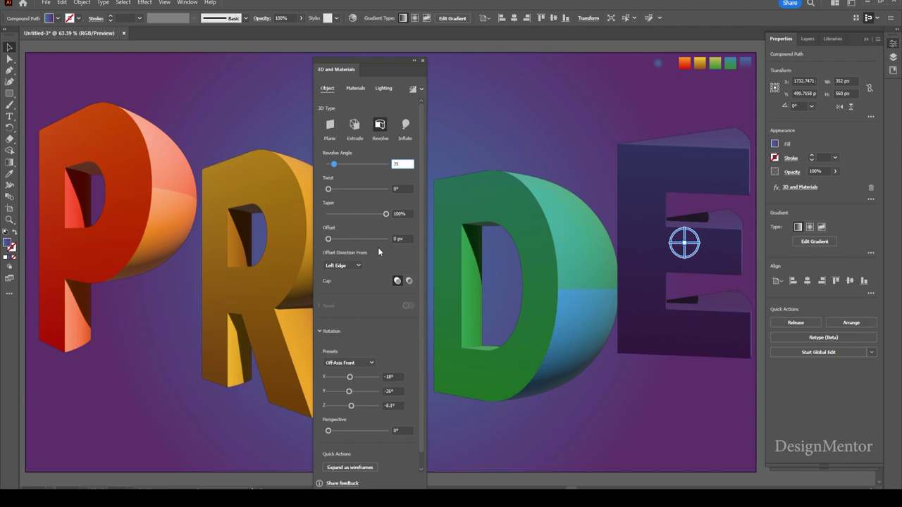
left_click_drag(328, 238, 330, 239)
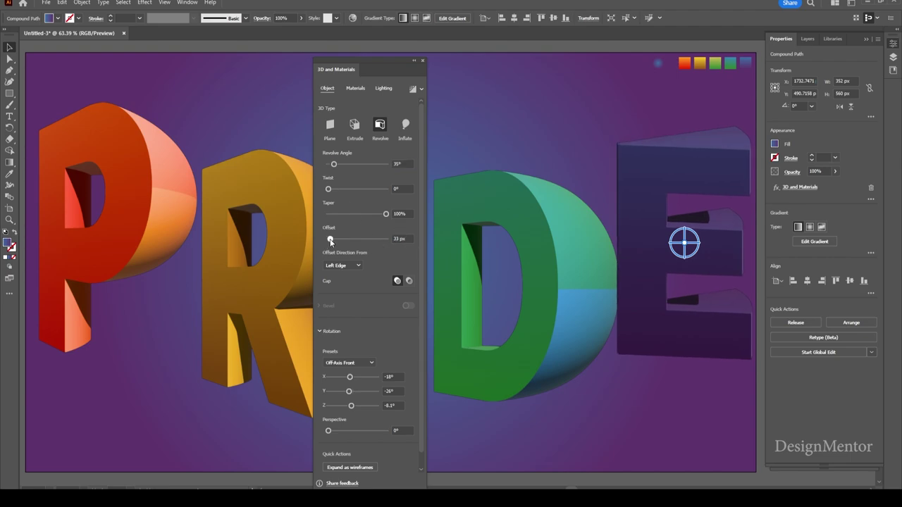
Rotate the E to 0°/15°/0°, give it about 56° perspective, and move it left and down.
left_click(392, 377)
type("0")
key("Tab")
type("15")
key("Tab")
left_click_drag(337, 429, 349, 435)
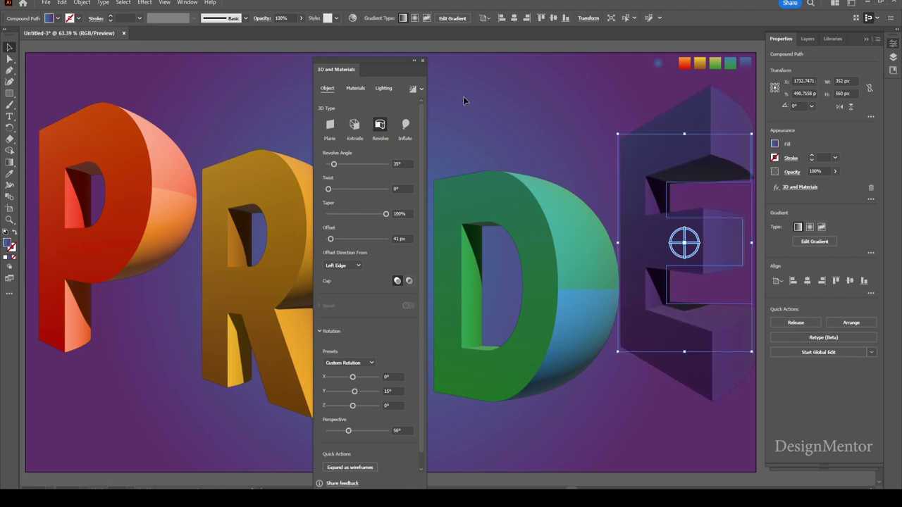
left_click(608, 151)
left_click_drag(704, 222, 655, 271)
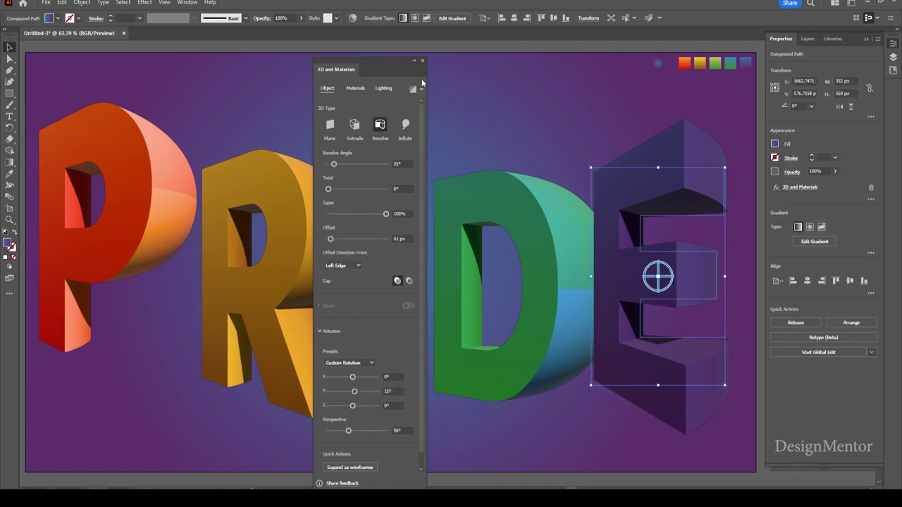
Retune perspective on the D, I, R and P, then select the whole PRIDE word.
left_click(530, 218)
left_click_drag(338, 430, 351, 431)
left_click_drag(366, 70, 525, 70)
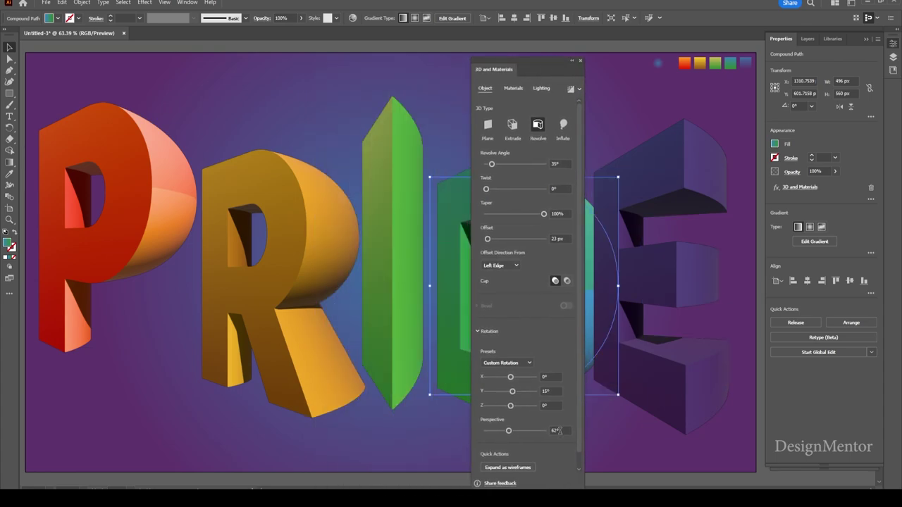
left_click(389, 189)
left_click_drag(501, 430, 509, 431)
left_click(324, 303)
left_click(120, 141)
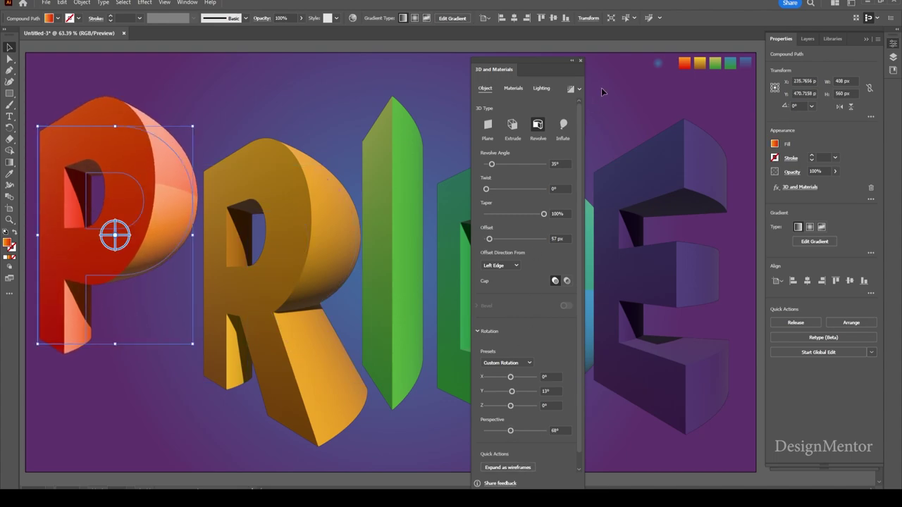
left_click(603, 92)
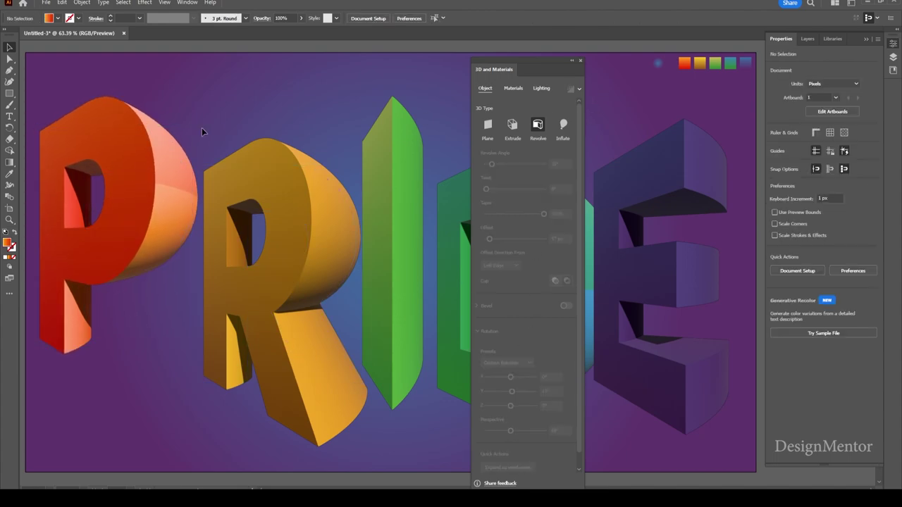
left_click(693, 190)
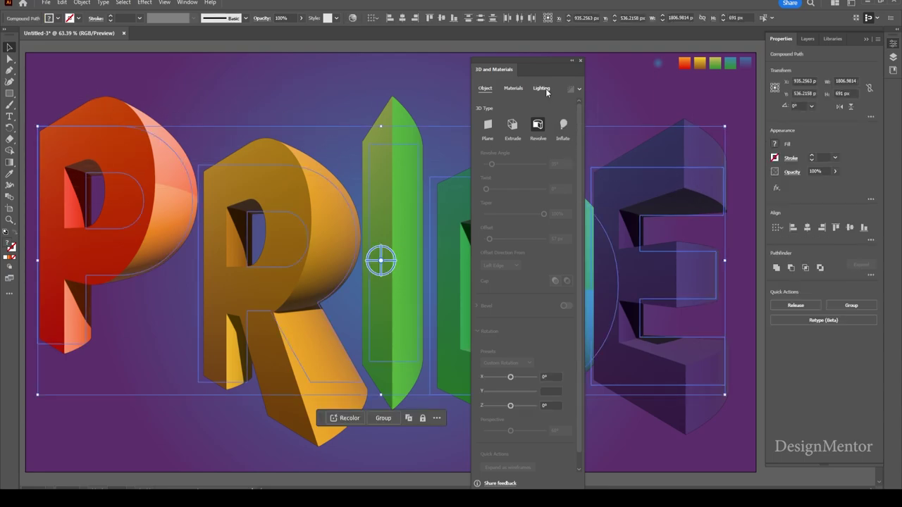
In Materials, make the red P rougher and more metallic.
left_click(518, 88)
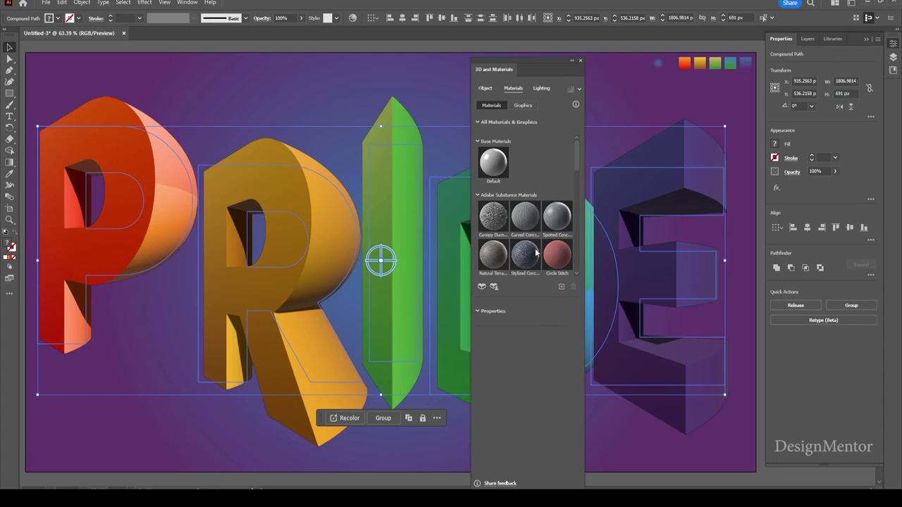
left_click(406, 71)
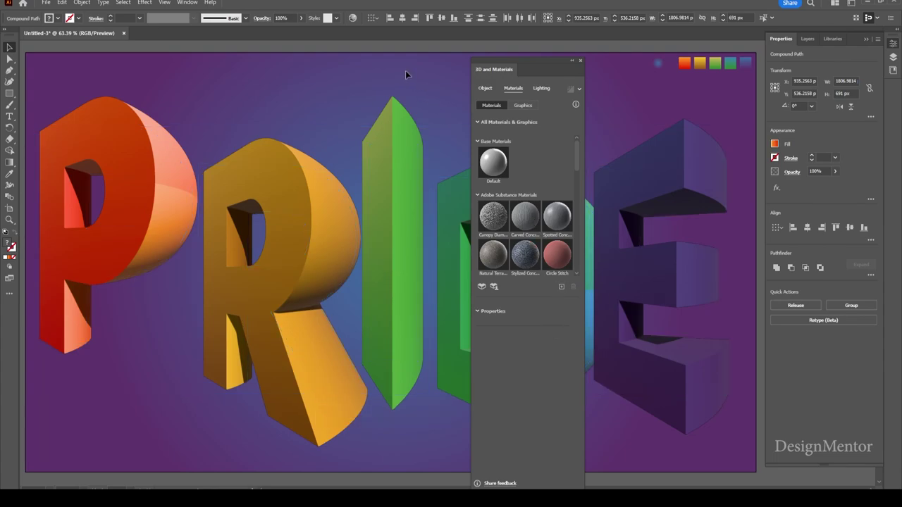
left_click(143, 162)
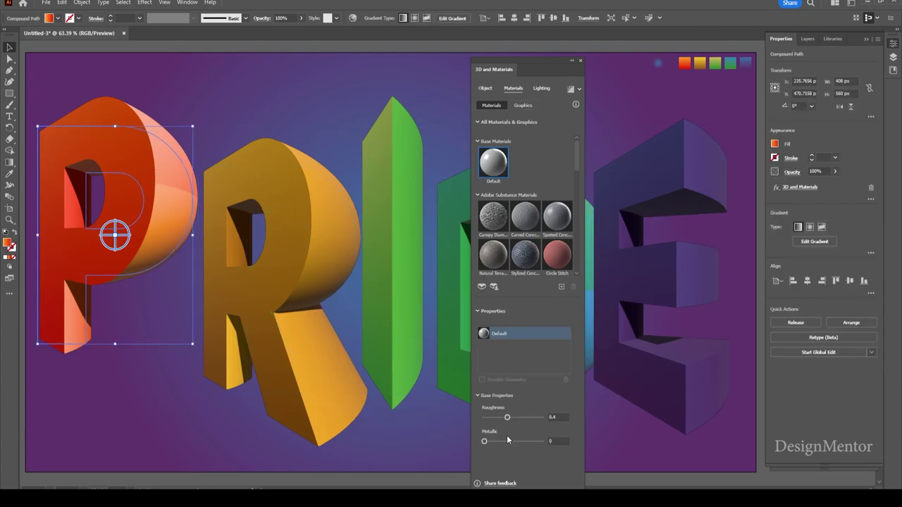
left_click_drag(506, 417, 518, 417)
left_click_drag(484, 442, 514, 441)
left_click_drag(514, 441, 533, 418)
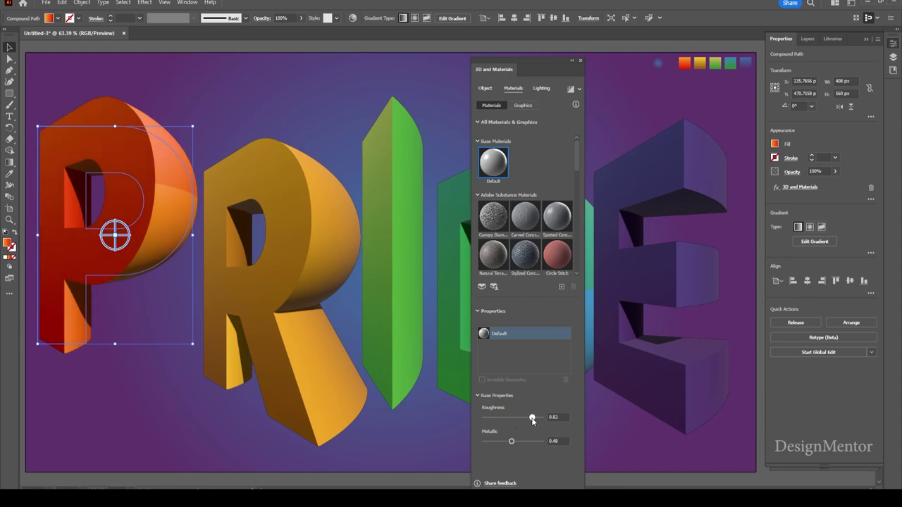
Increase roughness on the orange R and metallic on the green I.
left_click(336, 232)
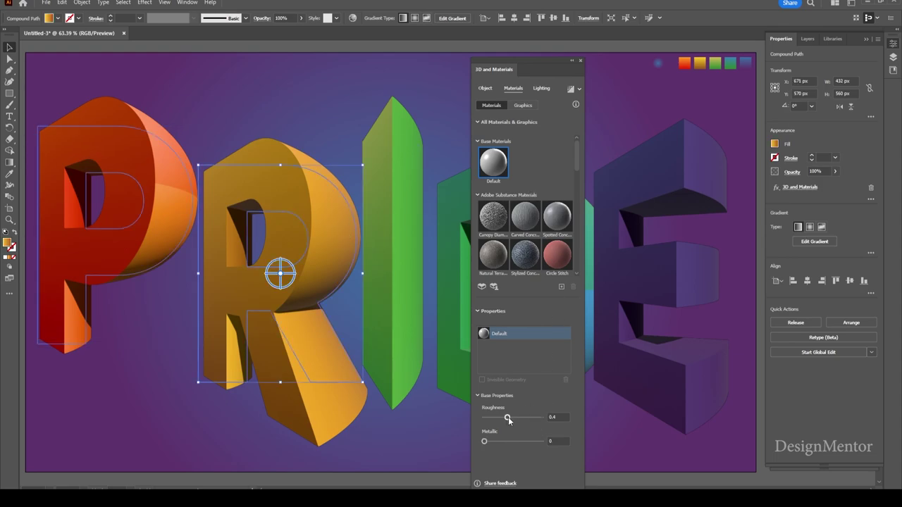
mouse_move(507, 417)
left_mouse_down()
mouse_move(519, 442)
mouse_move(504, 443)
left_mouse_up()
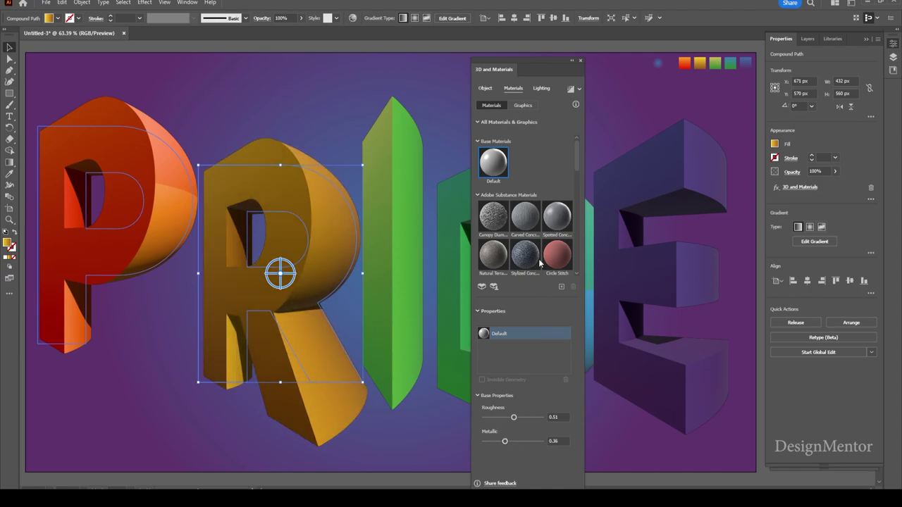
left_click(393, 254)
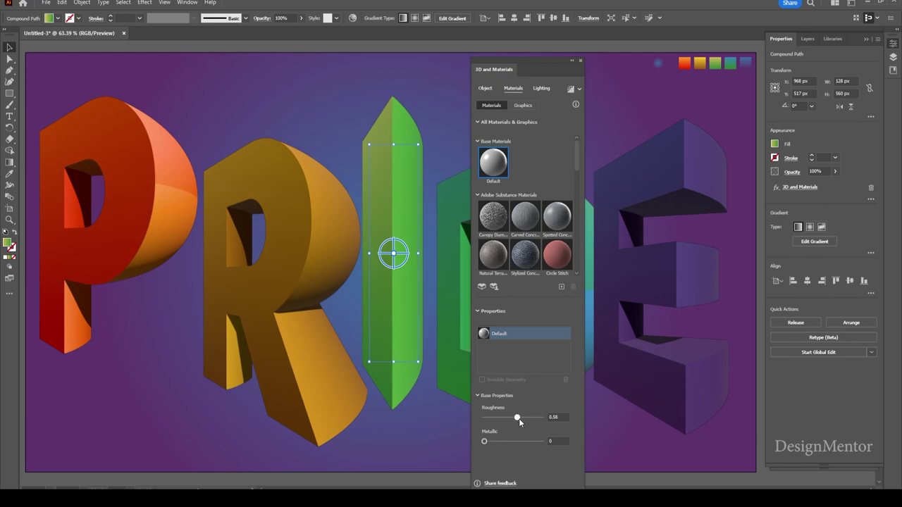
left_click_drag(485, 442, 499, 442)
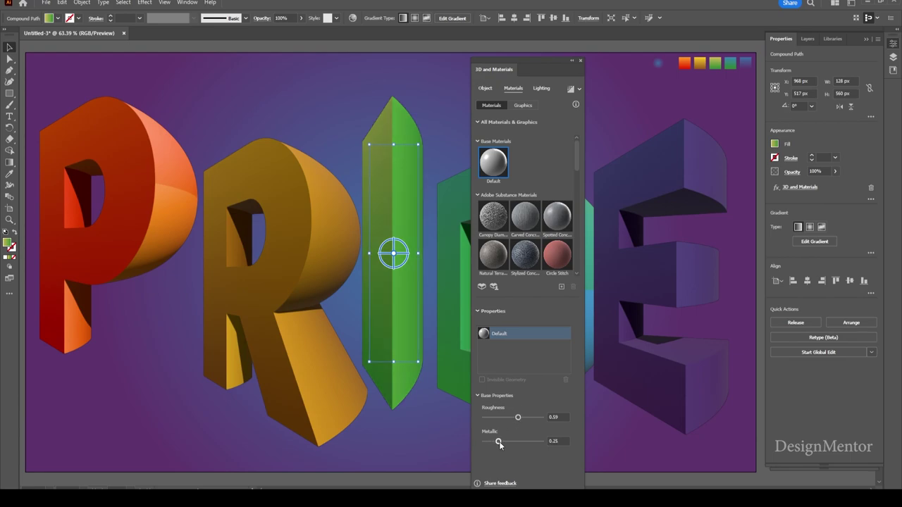
Set the purple E's material to roughness 0.7 and metallic 0.18.
left_click(462, 289)
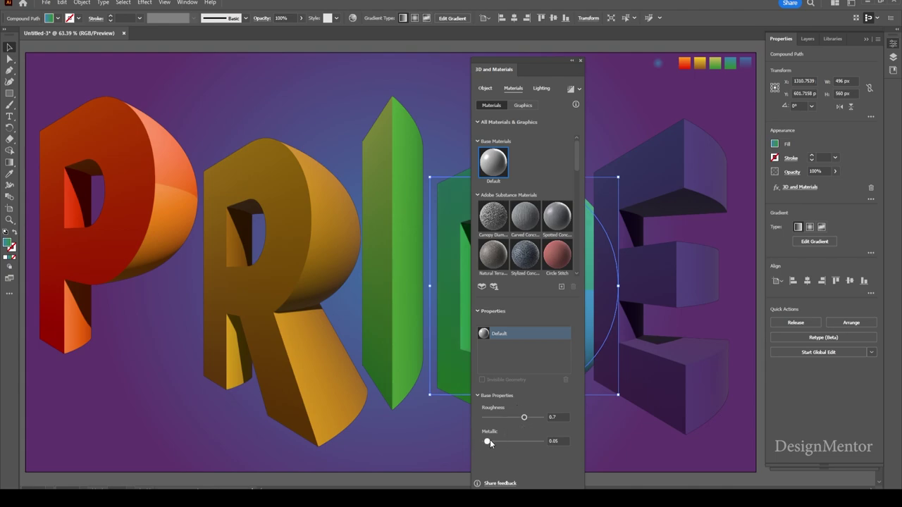
left_click_drag(535, 59, 410, 60)
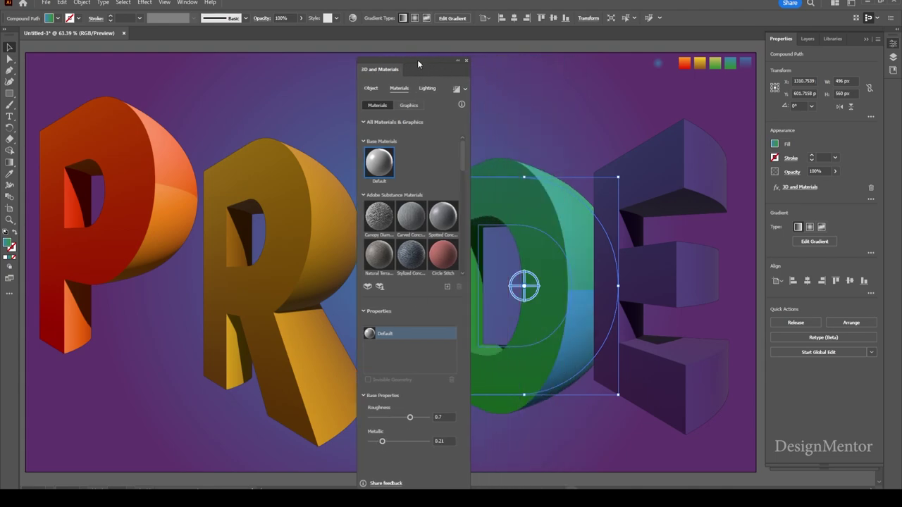
left_click(674, 175)
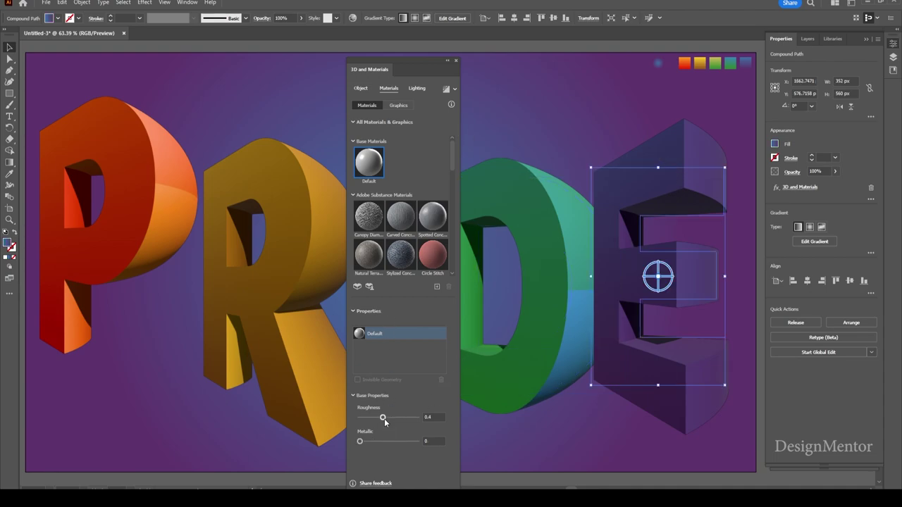
left_click_drag(394, 417, 400, 417)
left_click_drag(360, 441, 370, 442)
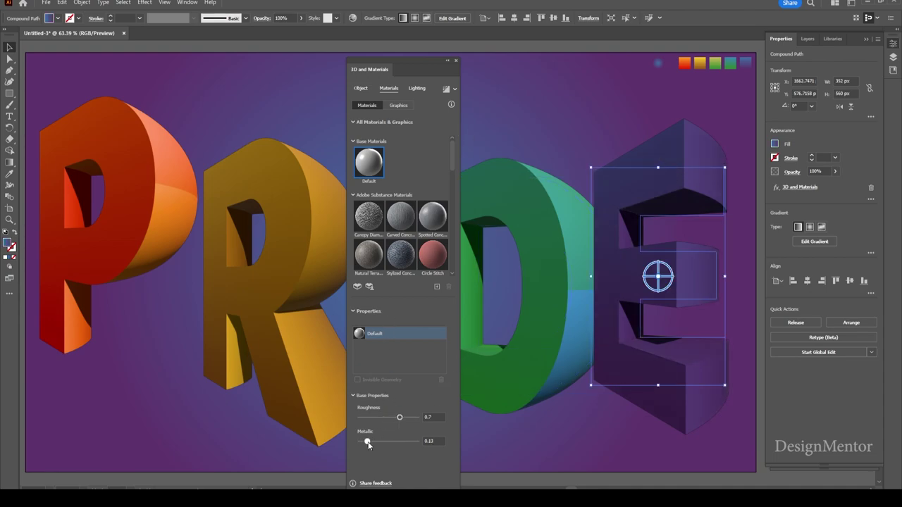
Raise main and ambient light intensity on the E and D, softening the D's light slightly.
left_click(417, 89)
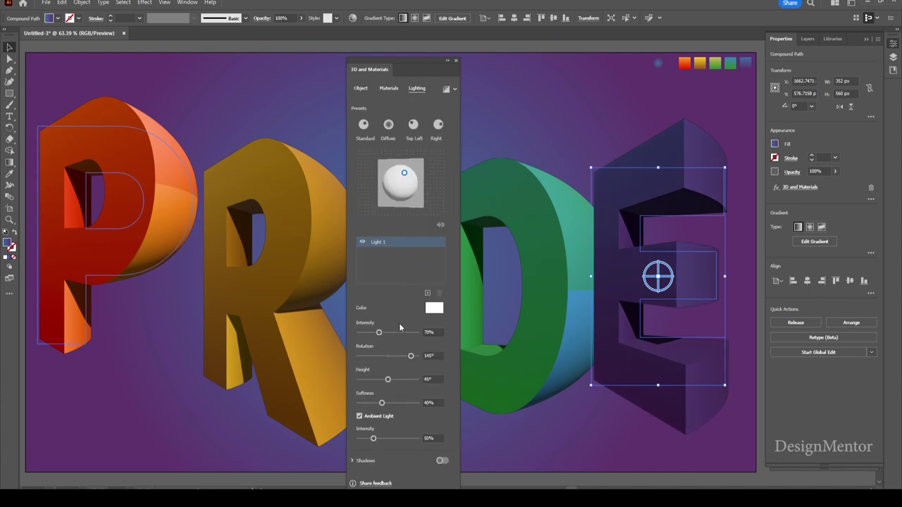
left_click_drag(378, 333, 394, 337)
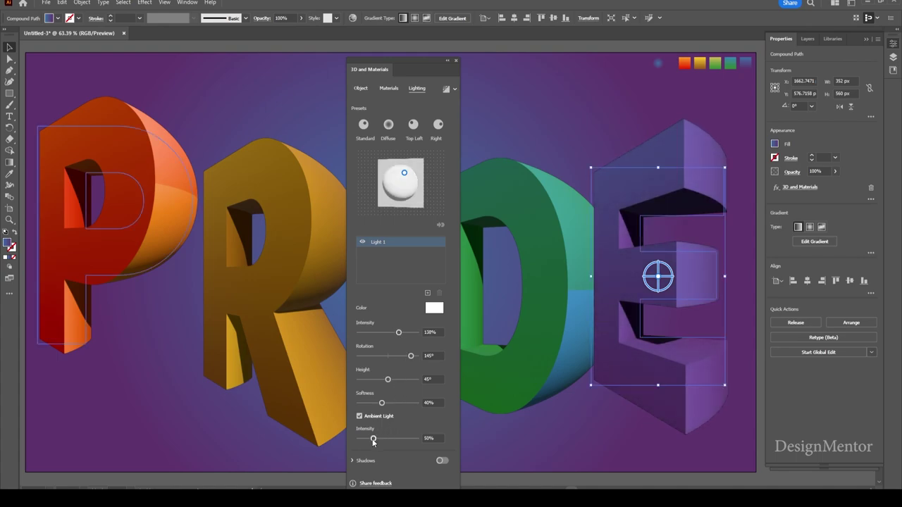
left_click_drag(373, 438, 396, 438)
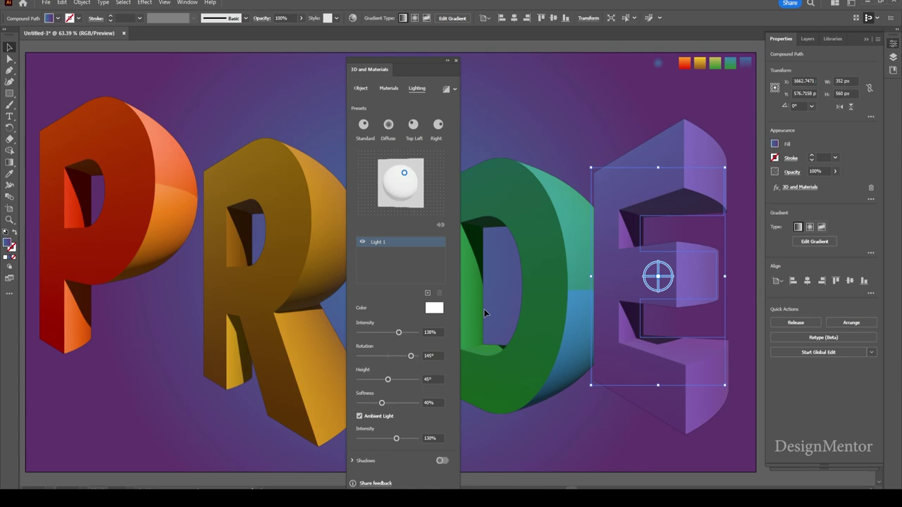
left_click(534, 200)
left_click_drag(379, 333, 395, 332)
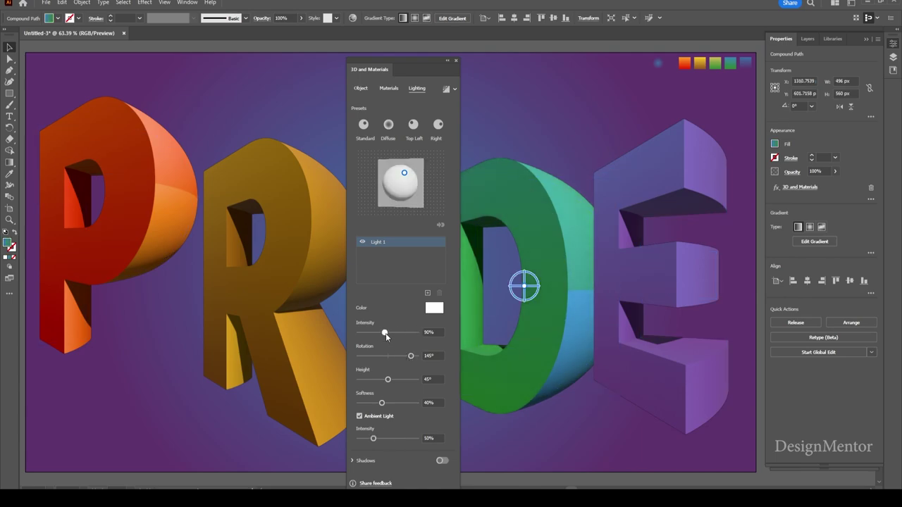
left_click_drag(374, 438, 389, 438)
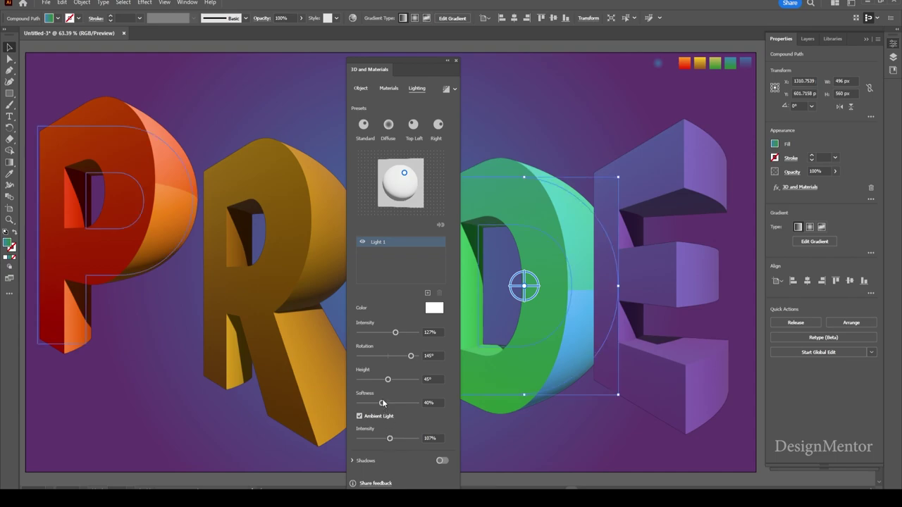
left_click_drag(381, 403, 394, 407)
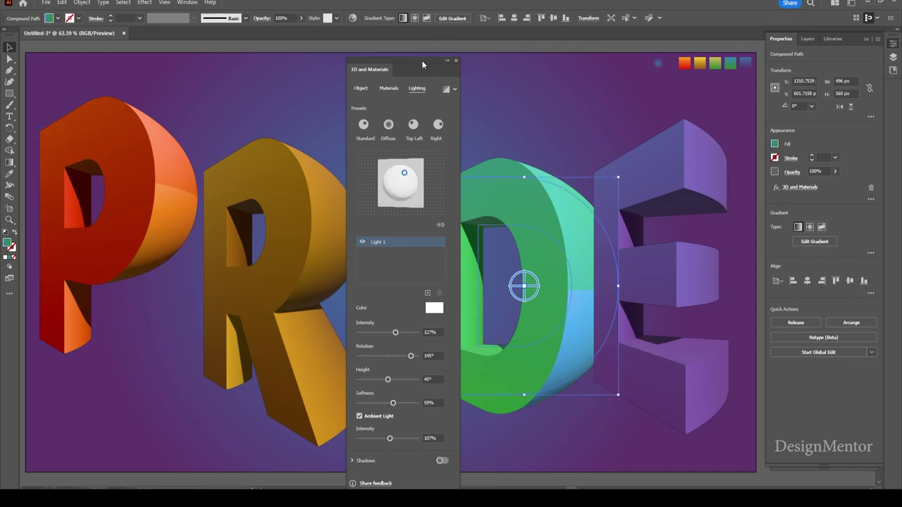
left_click_drag(421, 60, 558, 60)
Brighten main and ambient light and increase softness on the I and the R.
left_click(391, 145)
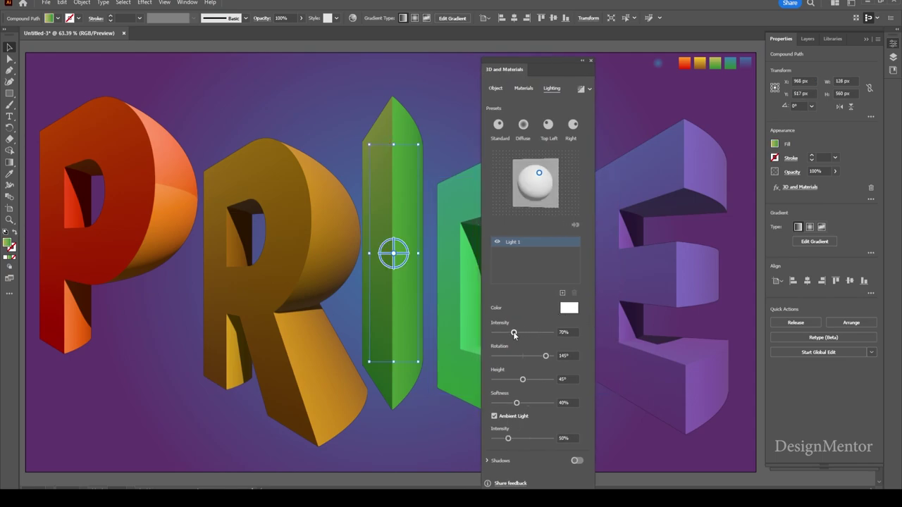
left_click_drag(514, 332, 527, 332)
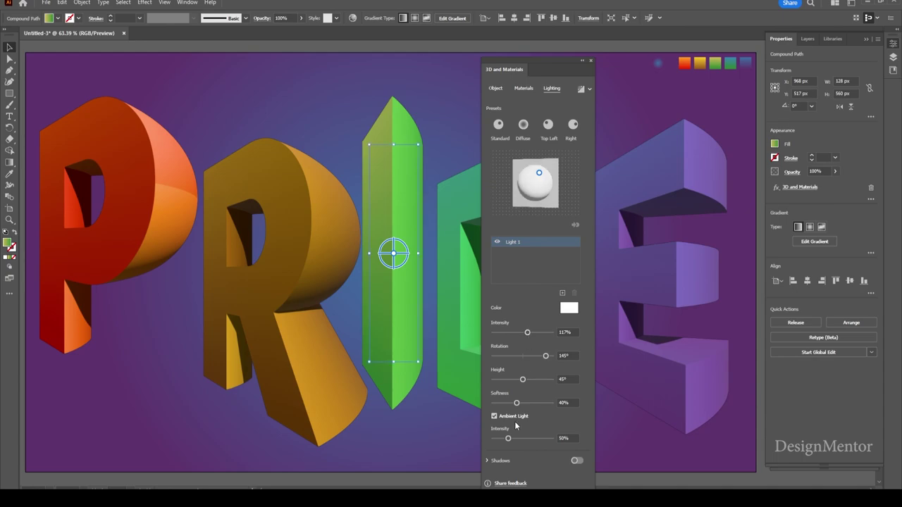
left_click_drag(508, 440, 524, 440)
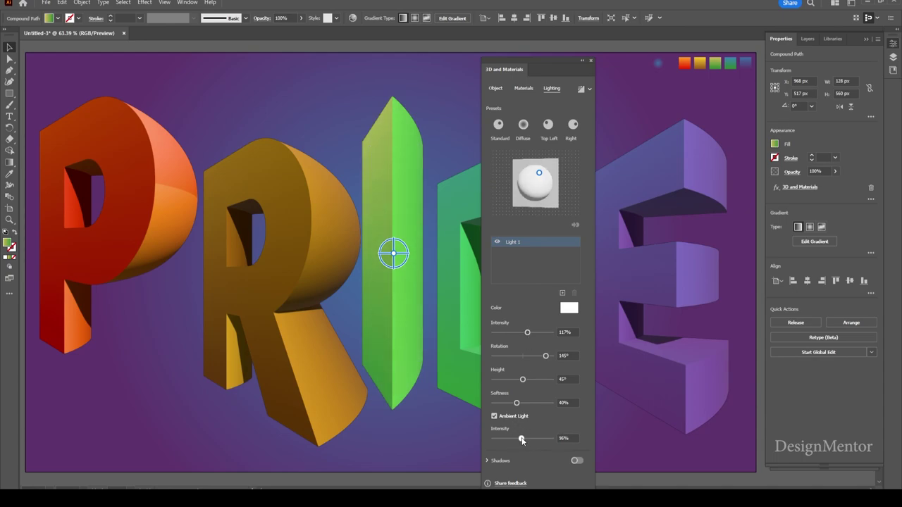
left_click_drag(516, 402, 536, 402)
left_click(356, 231)
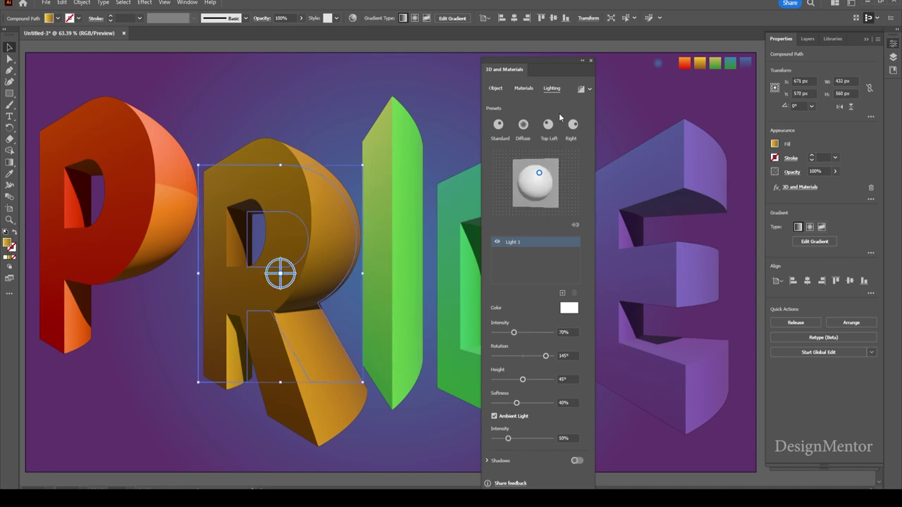
left_click_drag(514, 333, 530, 332)
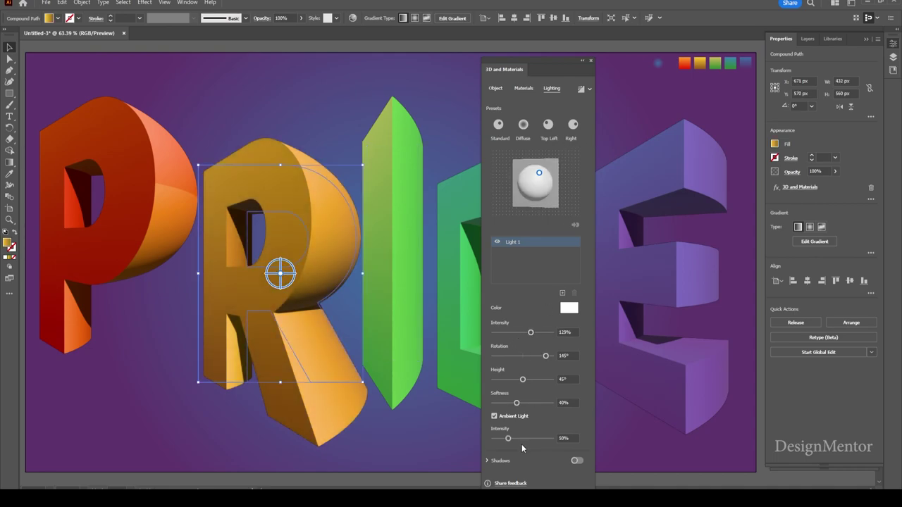
left_click_drag(508, 438, 520, 438)
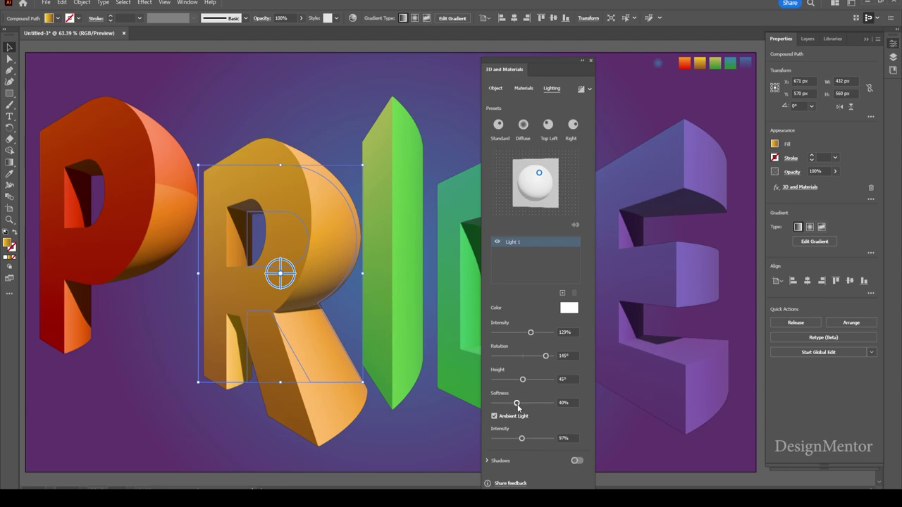
left_click_drag(516, 403, 529, 403)
Tune the P's lighting to a dimmer, softer light with slightly less ambient, then deselect.
left_click(141, 182)
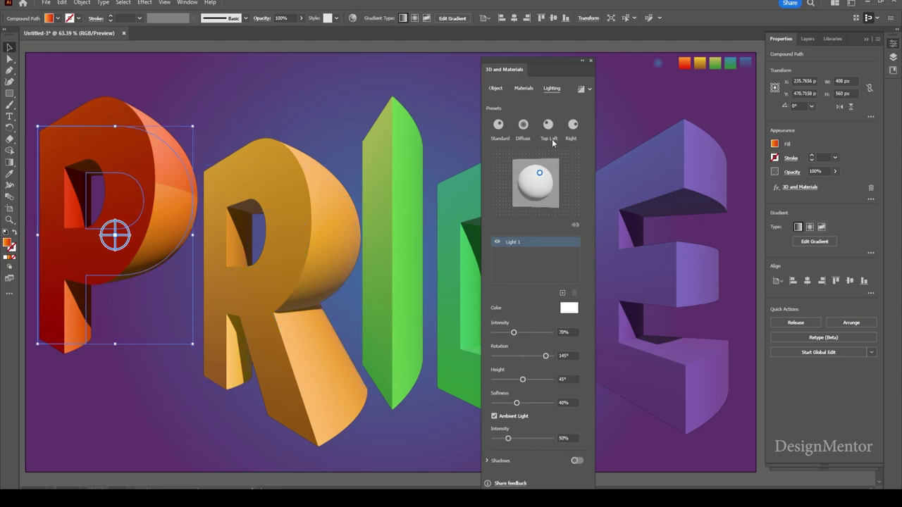
left_click_drag(512, 333, 530, 333)
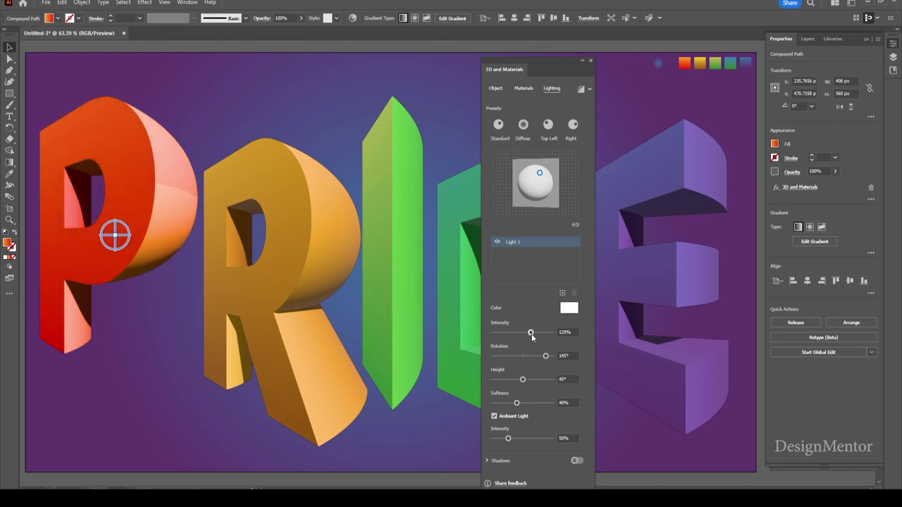
left_click_drag(508, 439, 522, 437)
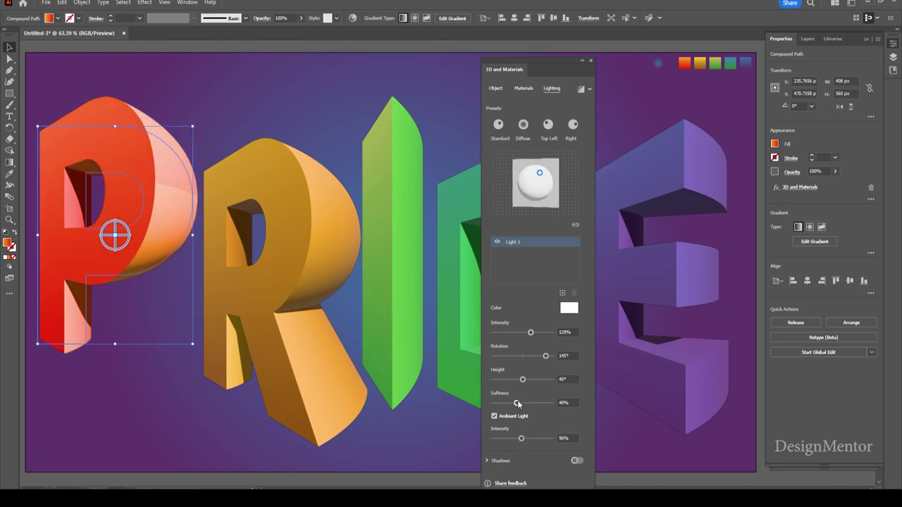
mouse_move(517, 402)
left_mouse_down()
mouse_move(528, 403)
mouse_move(514, 403)
left_mouse_up()
left_click_drag(521, 438, 509, 439)
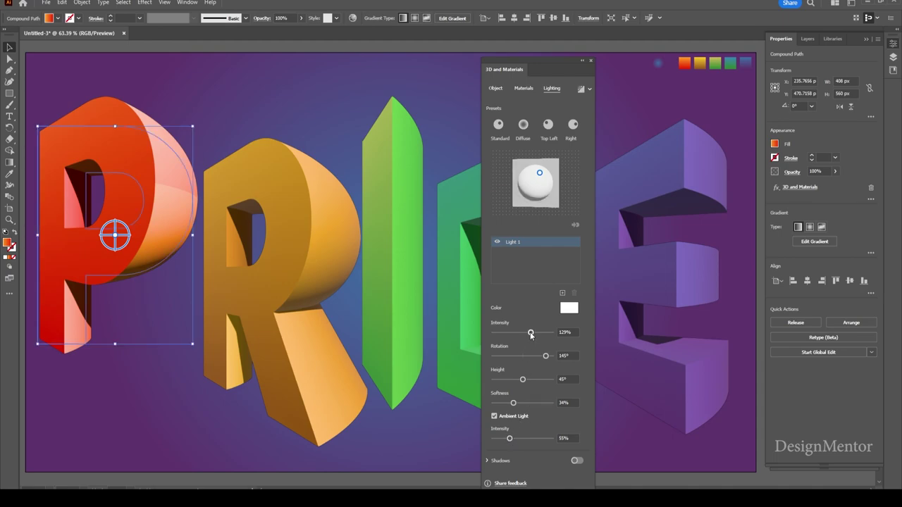
left_click_drag(530, 332, 522, 334)
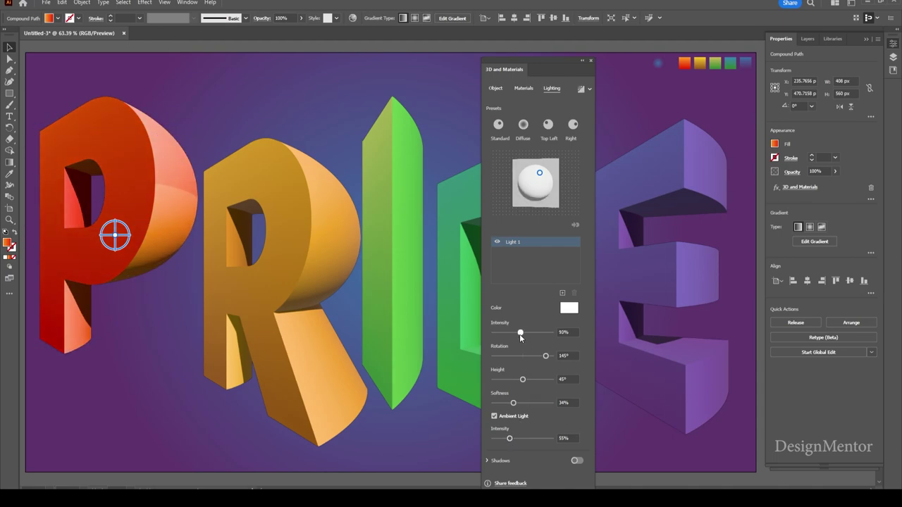
left_click_drag(510, 440, 520, 441)
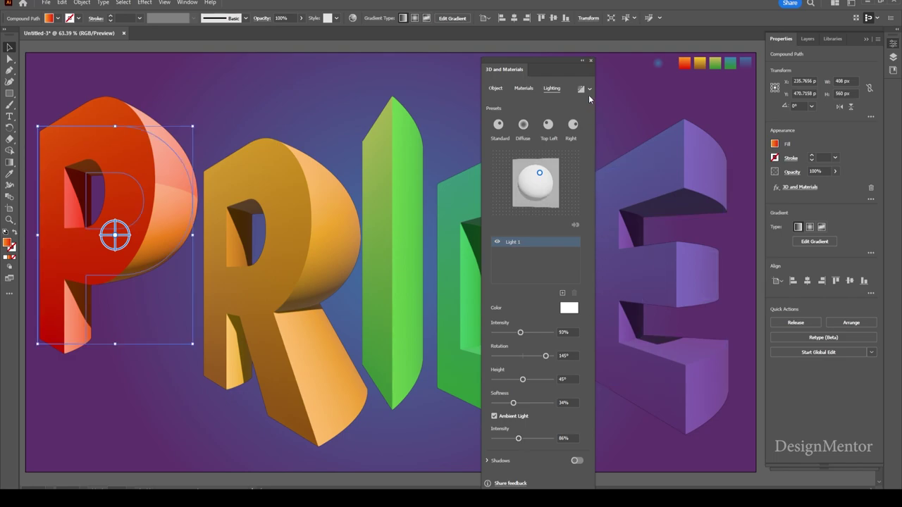
left_click(435, 94)
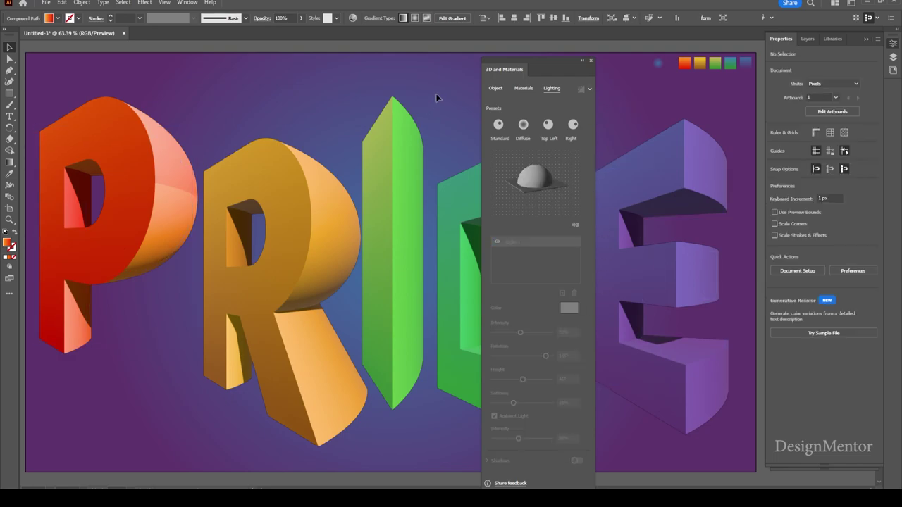
Reopen the P's 3D effect from Appearance, render it at full quality, then show Pathfinder.
left_click(590, 61)
left_click(663, 229)
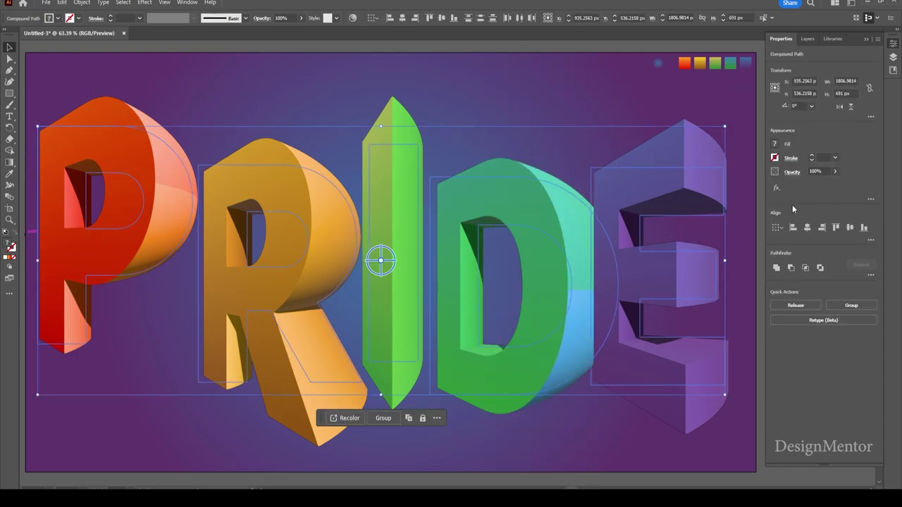
left_click(581, 71)
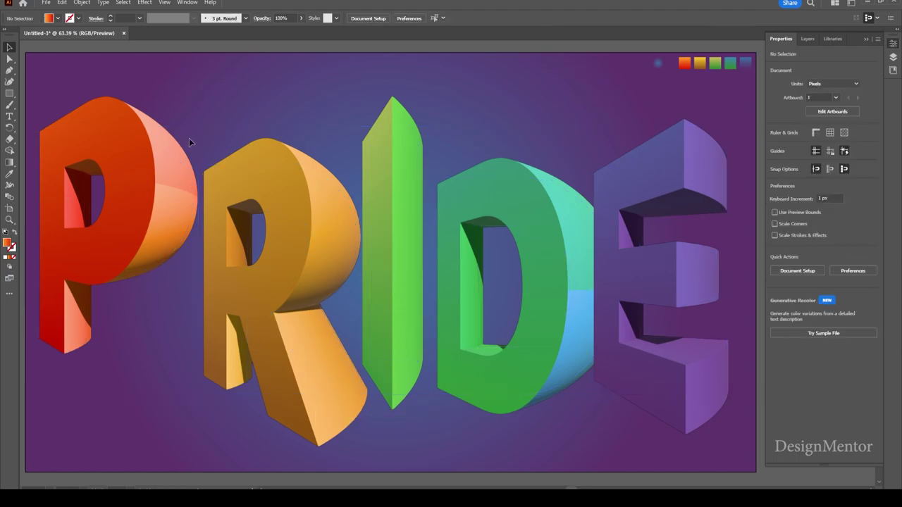
left_click(153, 144)
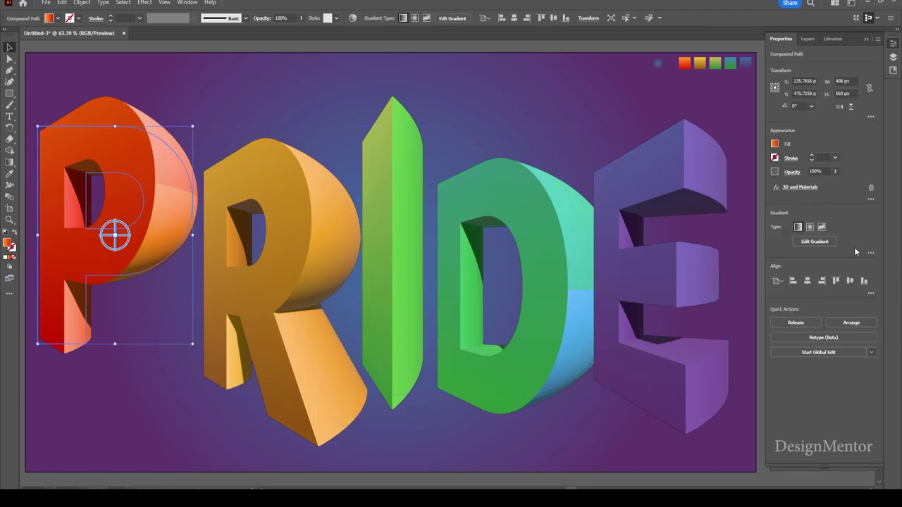
left_click(788, 189)
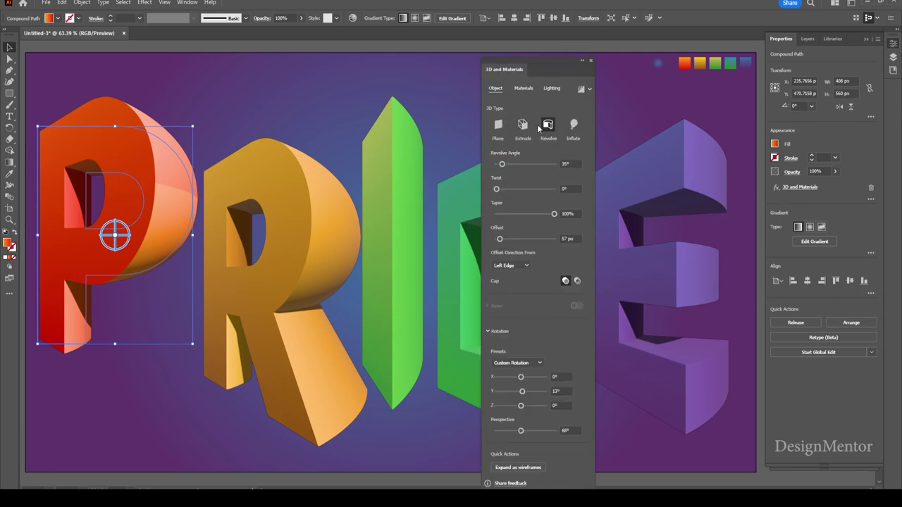
left_click(589, 91)
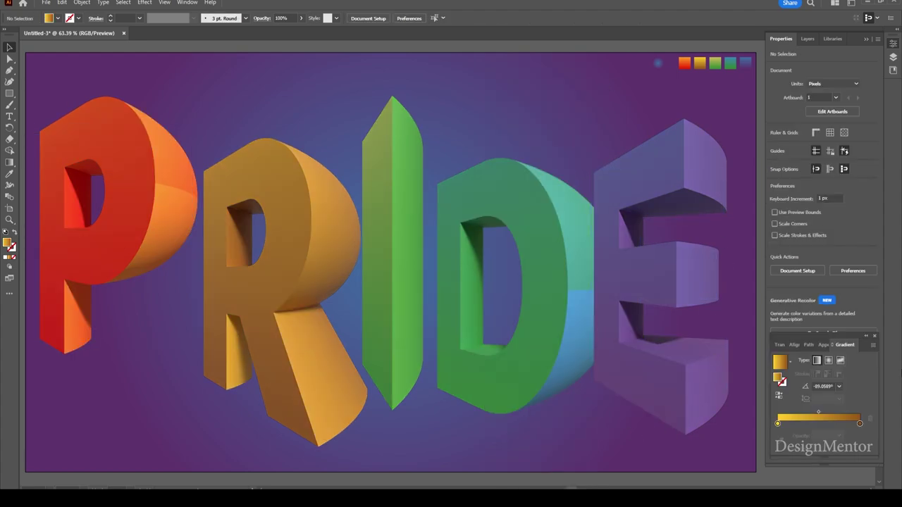
left_click(808, 345)
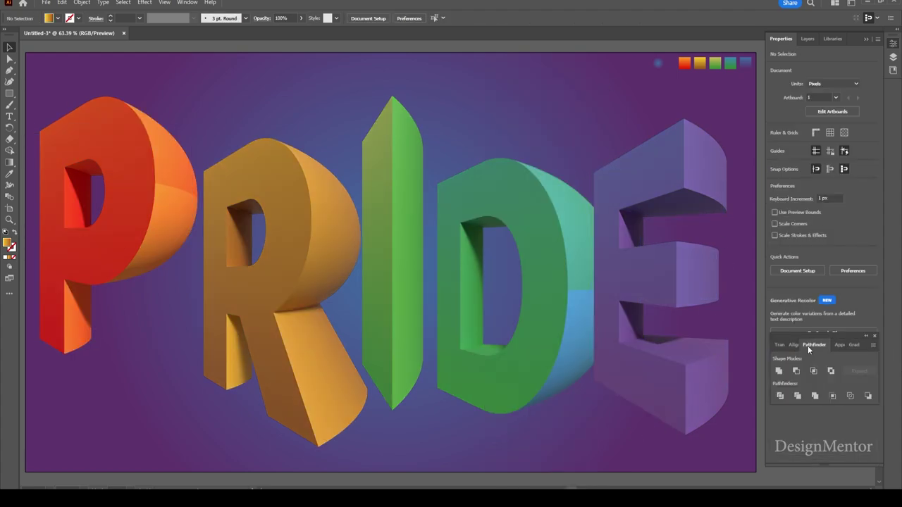
left_click_drag(844, 336, 845, 345)
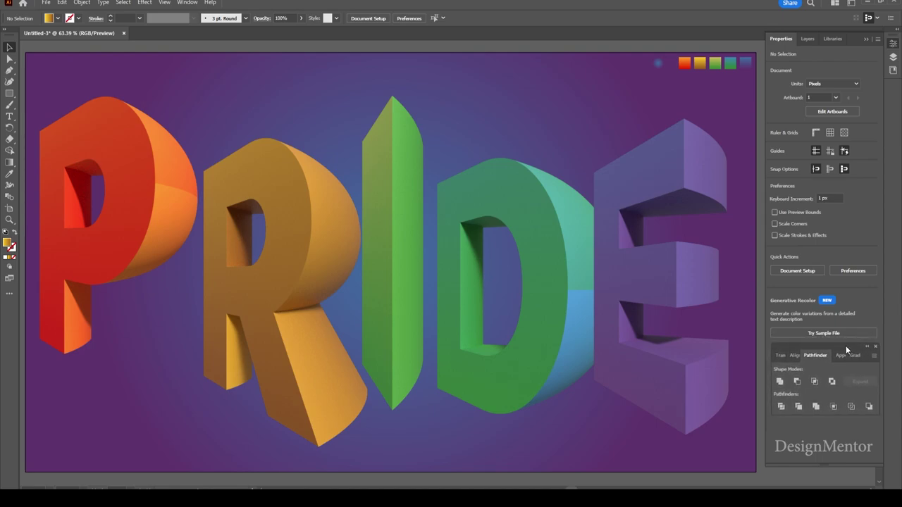